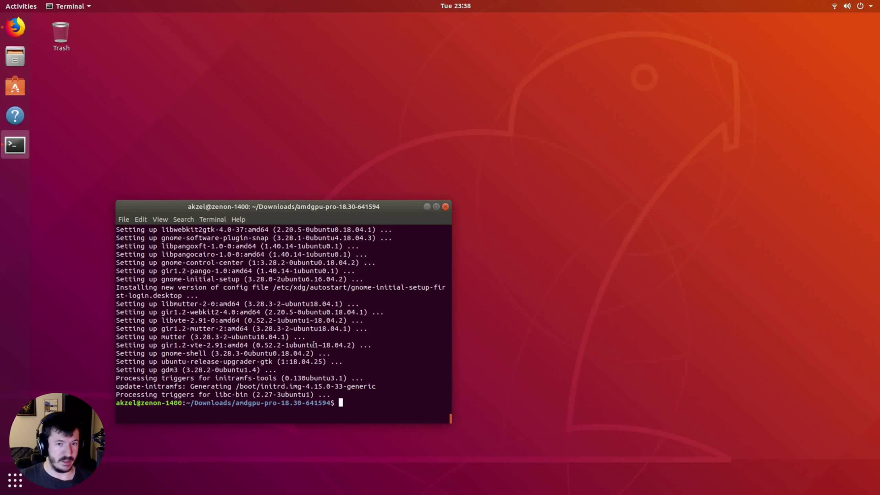
left_click(445, 206)
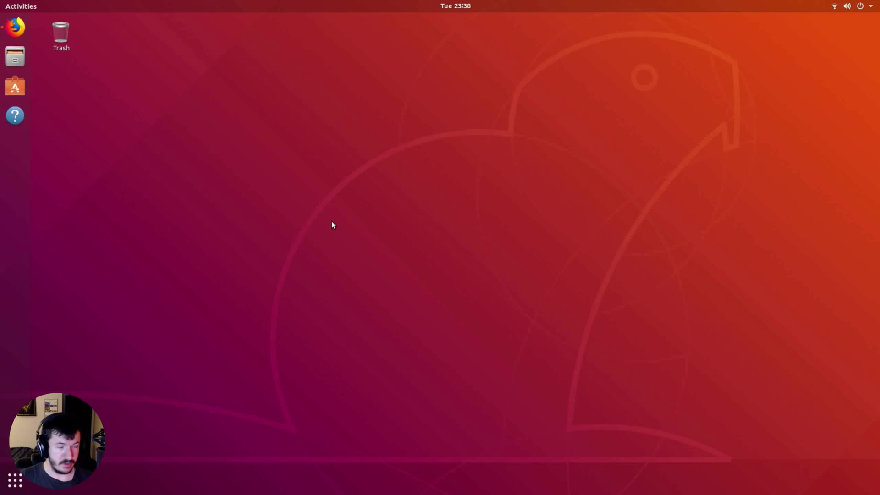
key("super")
type("driver")
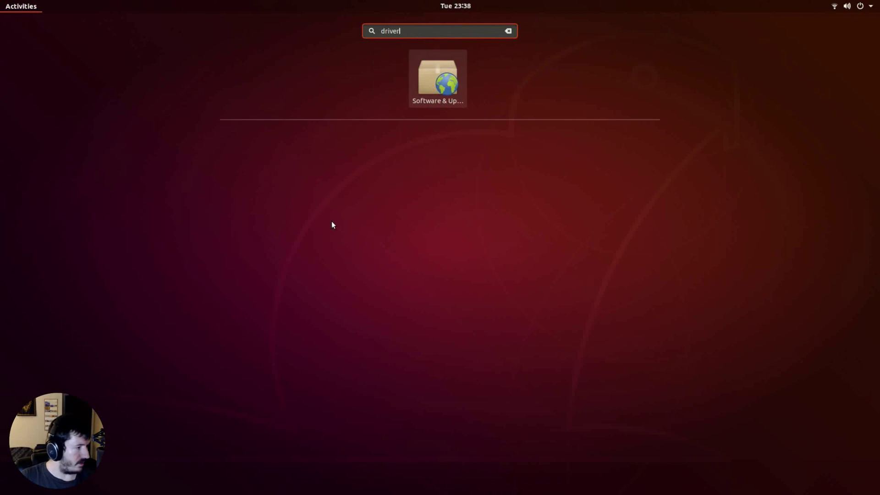
left_click(439, 80)
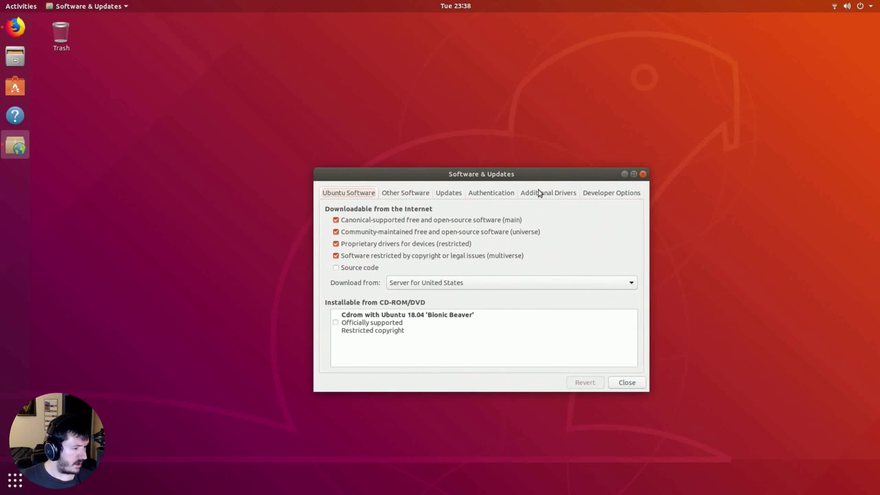
left_click(540, 193)
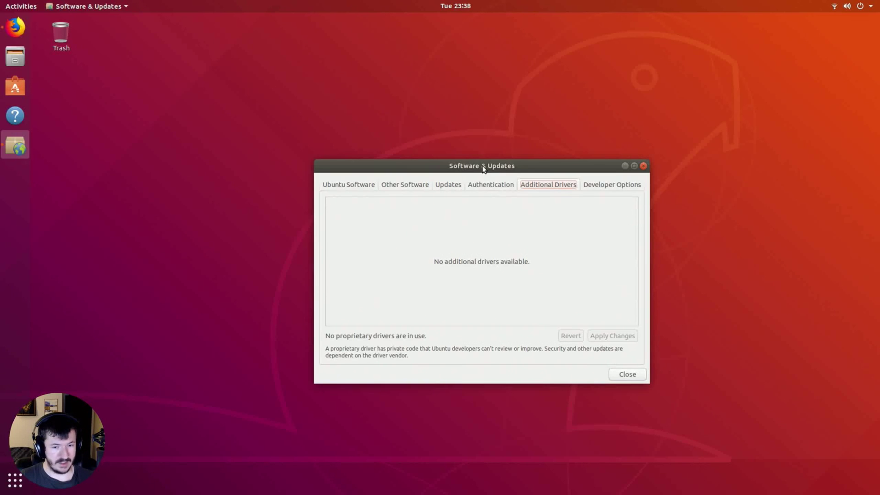
left_click(348, 184)
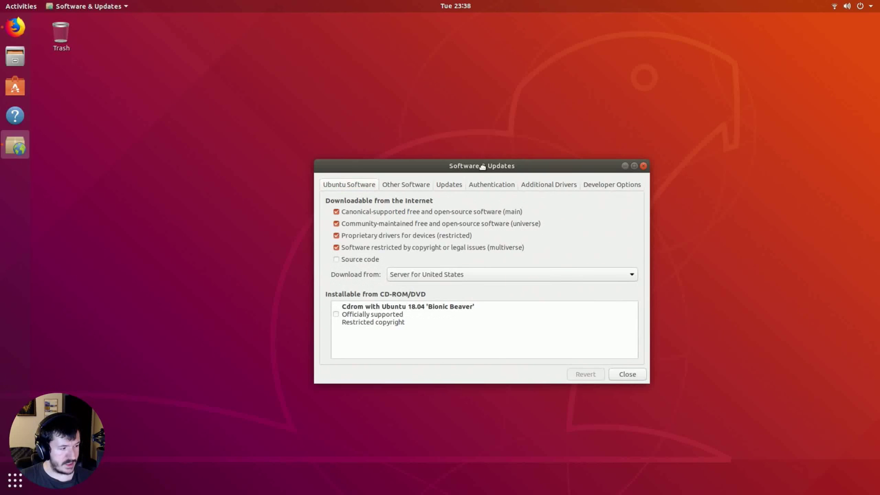
left_click_drag(483, 167, 465, 164)
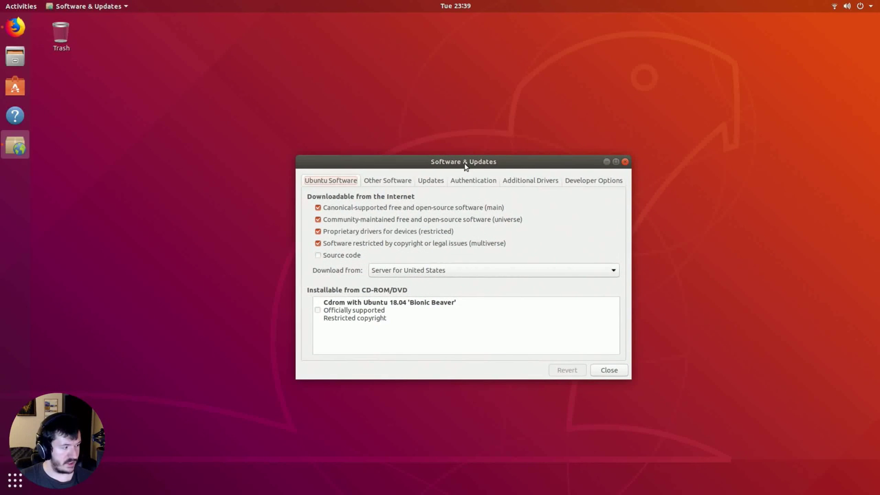
left_click_drag(465, 165, 464, 162)
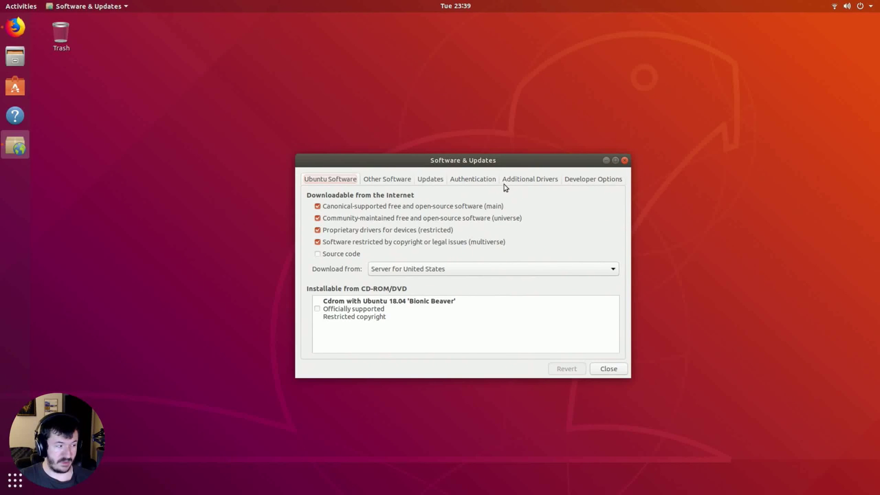
left_click(522, 181)
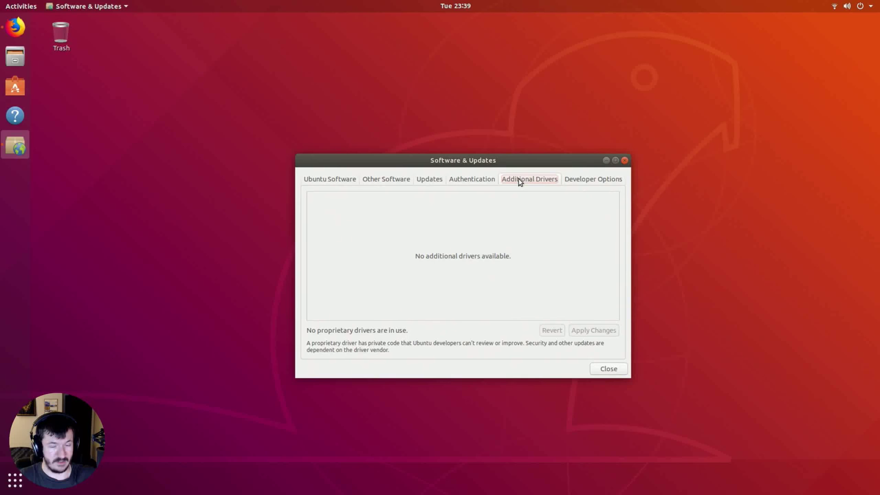
left_click(604, 371)
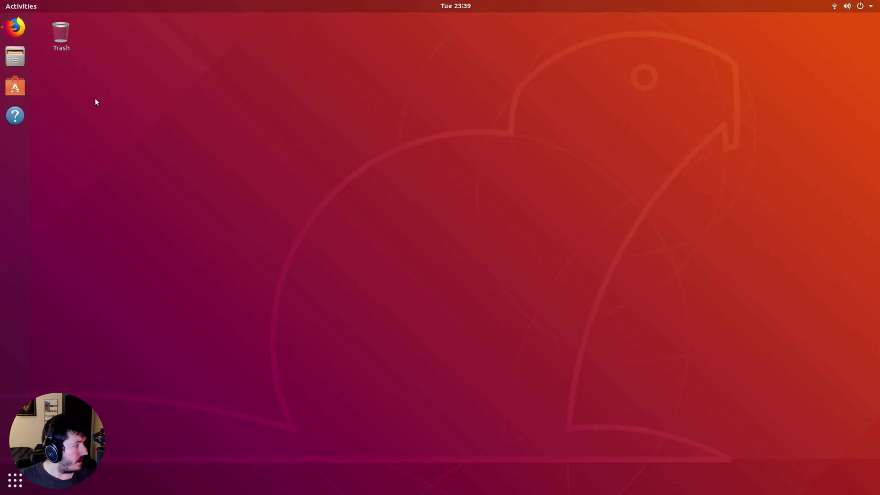
Show the Downloads folder in Files and move the window to the lower left
left_click(15, 56)
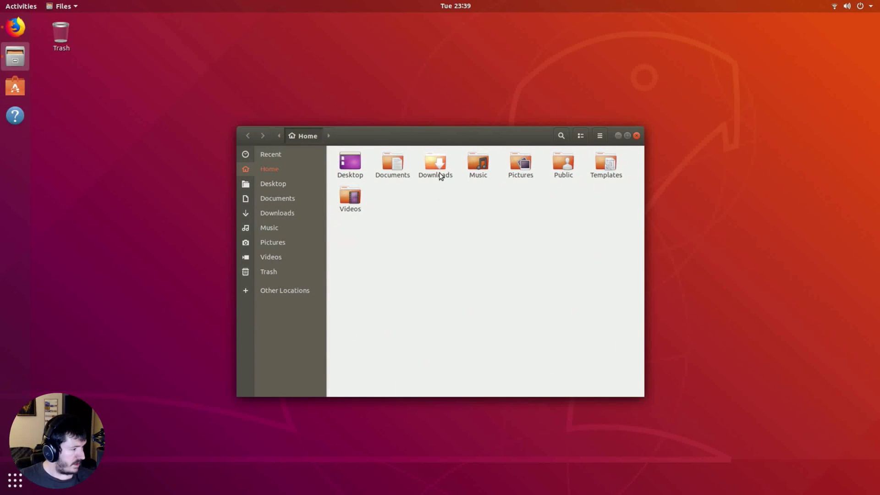
double_click(439, 173)
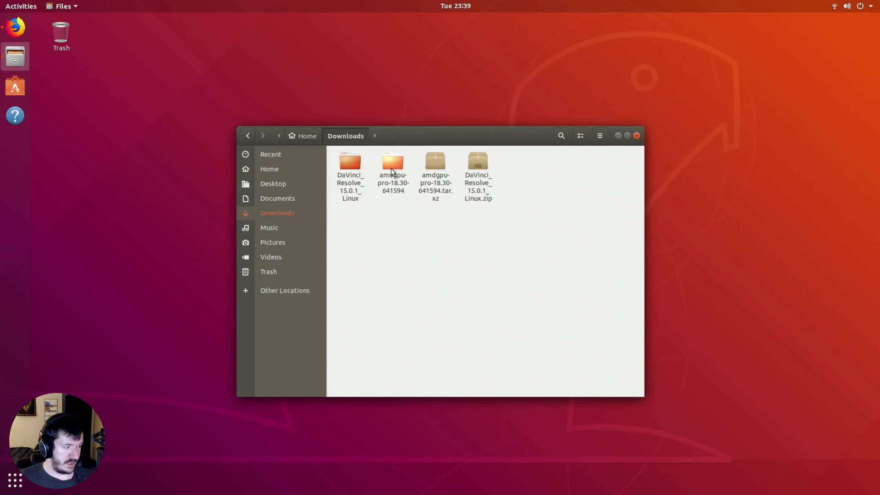
left_click_drag(427, 251, 240, 334)
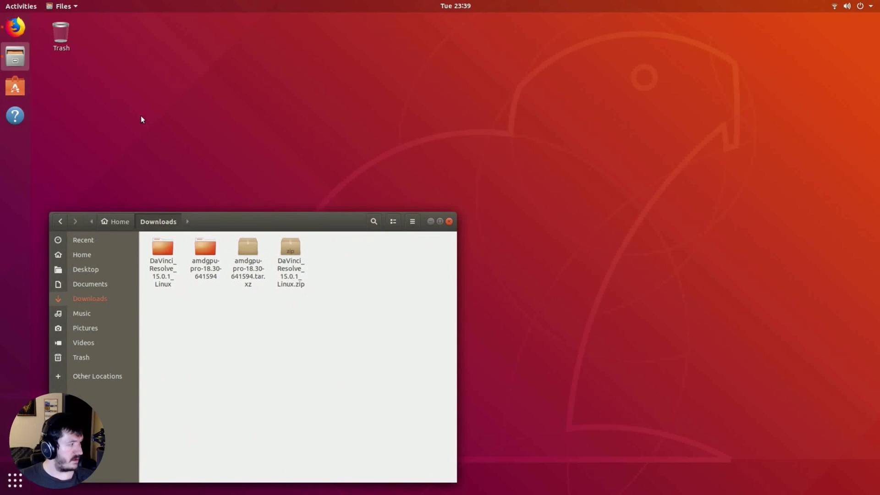
Load amd.com in Firefox, dismiss the feedback survey, and go to Drivers & Support
left_click(15, 27)
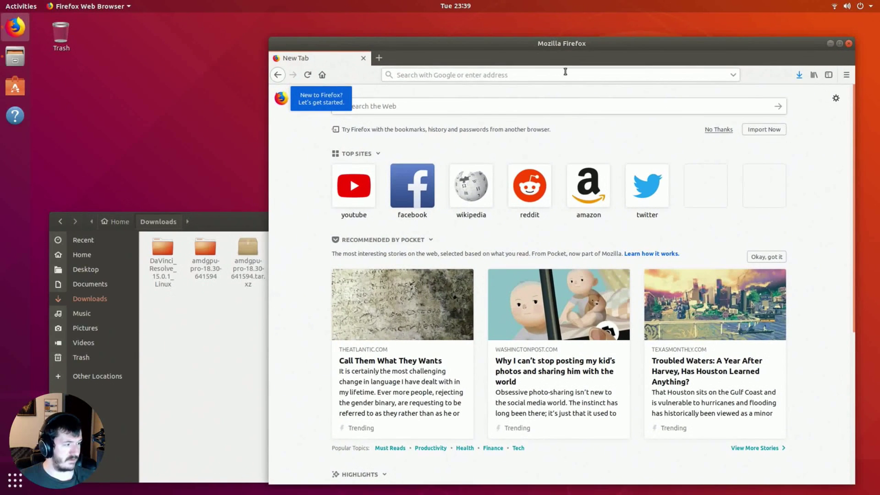
left_click(565, 74)
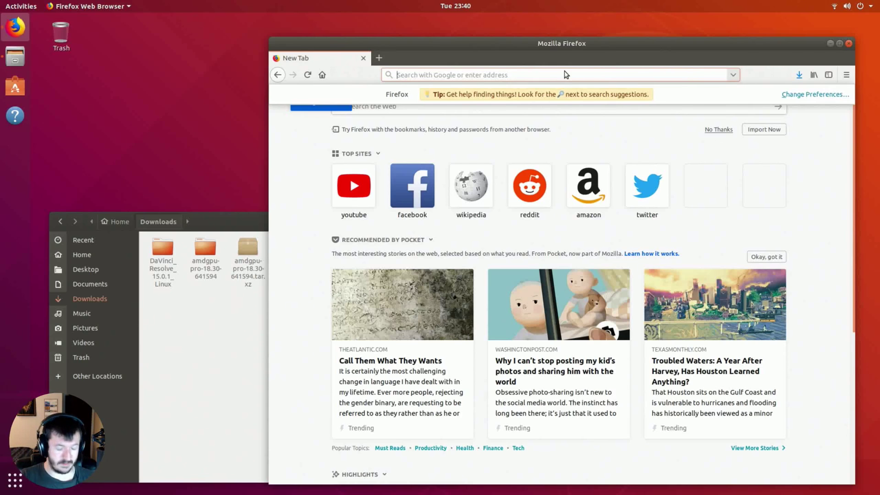
type("amd.com/")
key("Return")
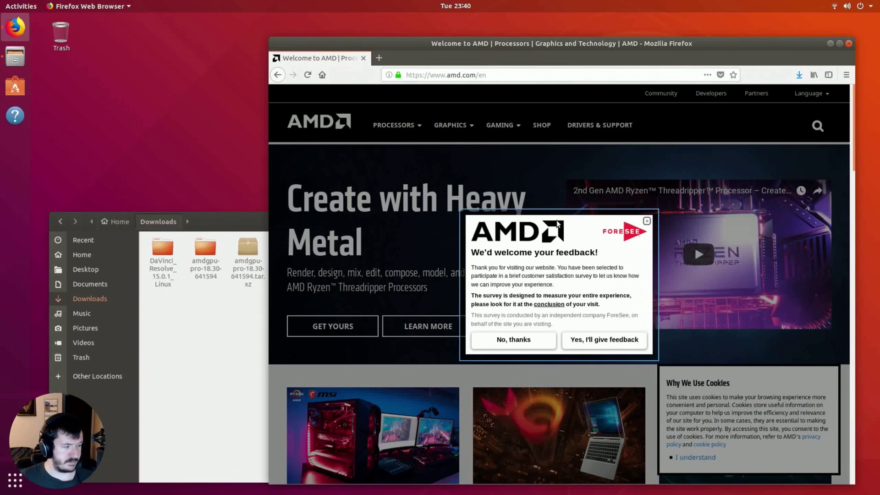
left_click(646, 221)
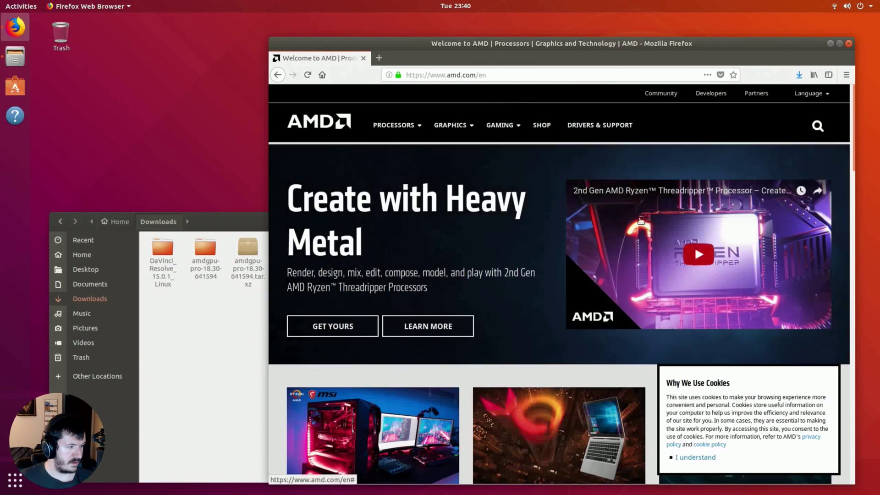
left_click(600, 124)
Select Graphics > Radeon 500 Series > RX 500 Series > RX 570, submit, and expand Ubuntu x86 64-Bit
scroll(441, 337, "down", 3)
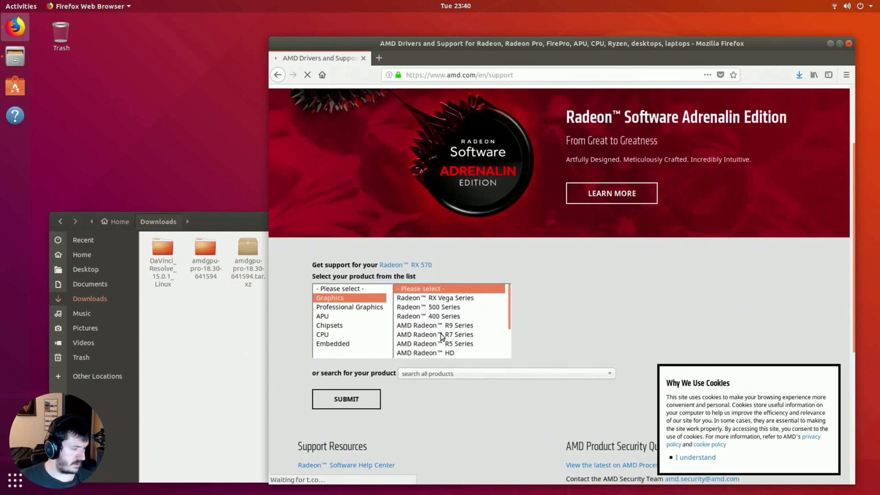
left_click(448, 299)
left_click(447, 308)
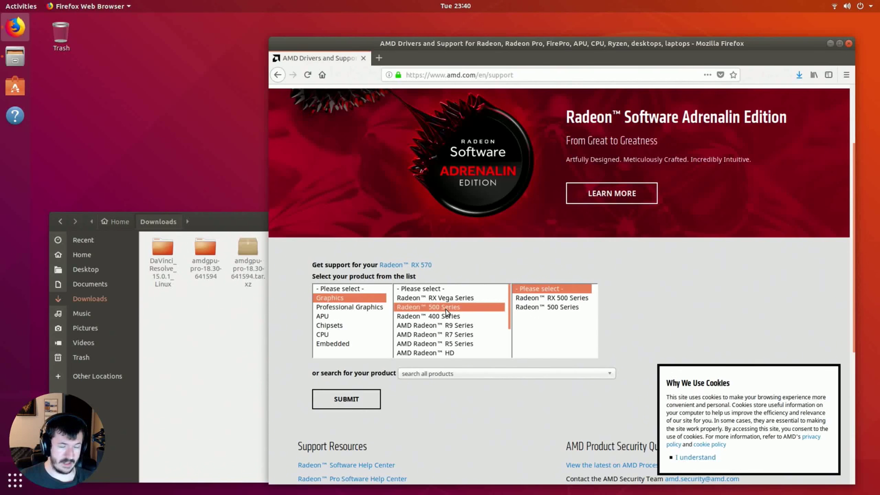
left_click(560, 299)
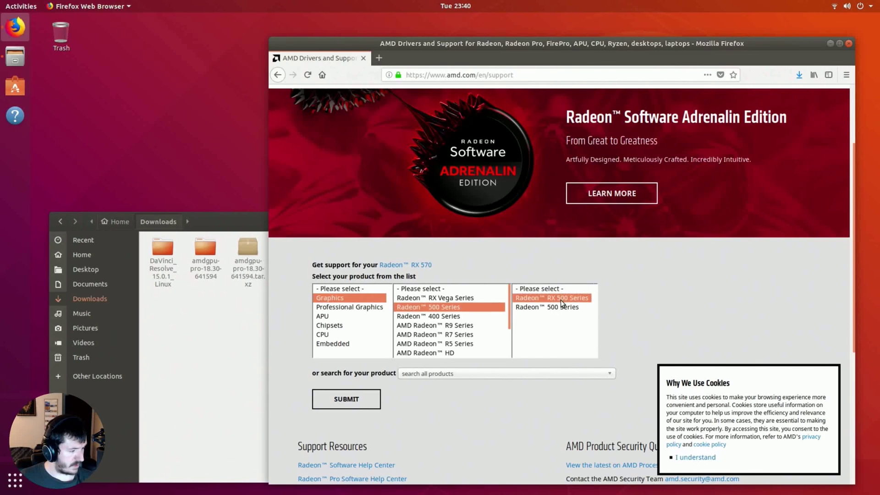
left_click(627, 307)
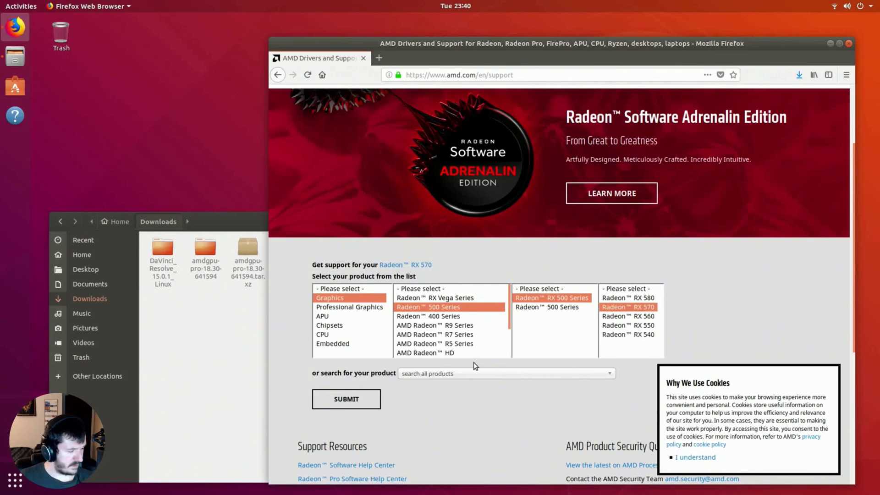
scroll(506, 380, "down", 2)
left_click(347, 321)
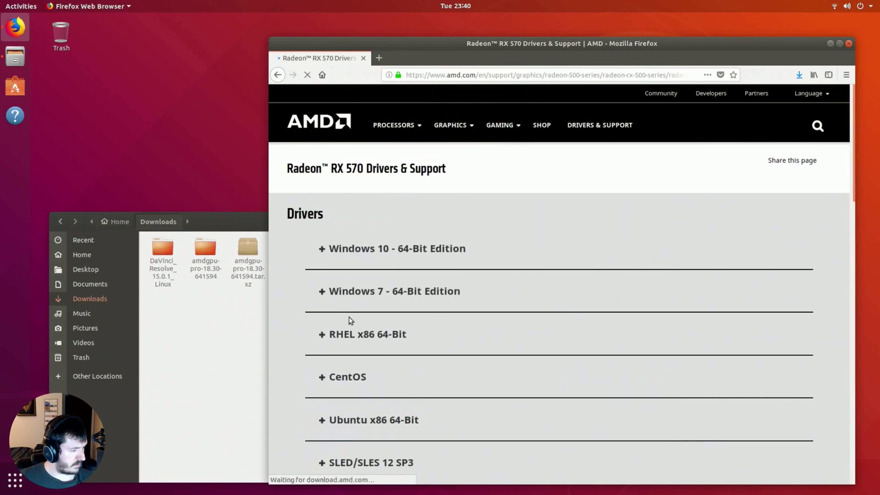
scroll(523, 298, "down", 4)
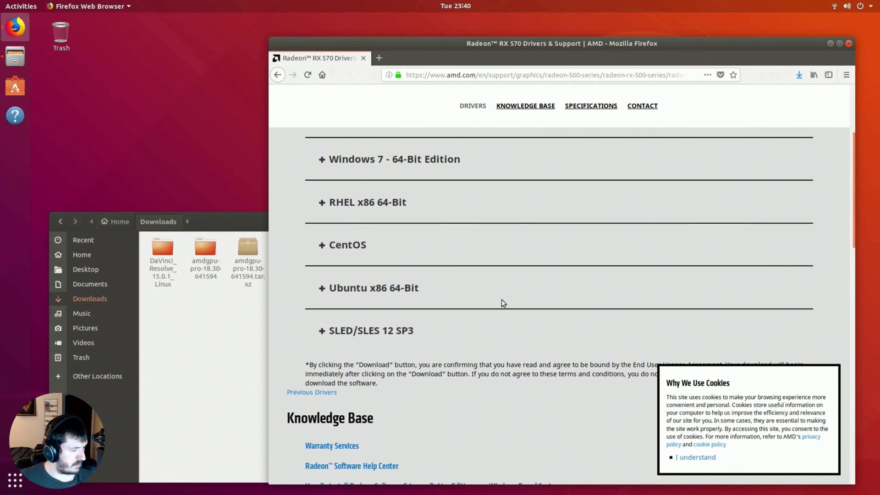
left_click(380, 288)
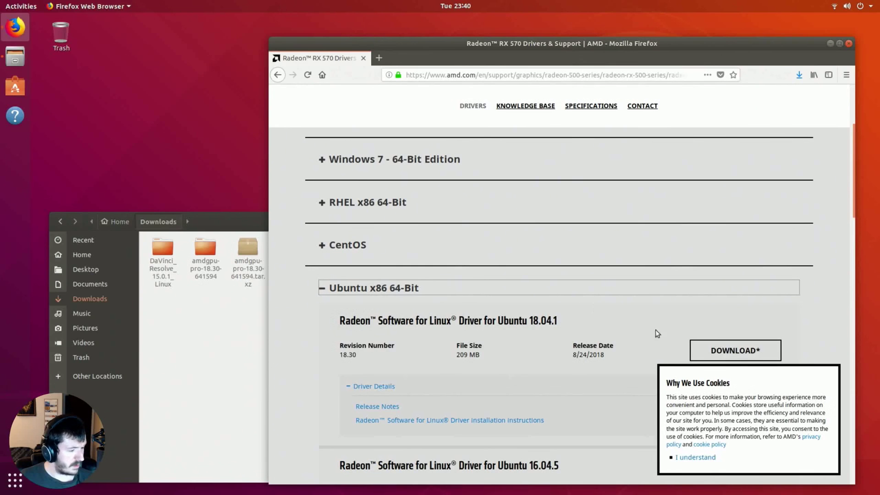
Bring Files forward, then select and deselect the amdgpu-pro tar.xz archive
left_click(217, 343)
left_click_drag(290, 316, 298, 265)
left_click(254, 334)
Return Firefox to its home page and view the amdgpu-pro archive's actions in Files
left_click(322, 75)
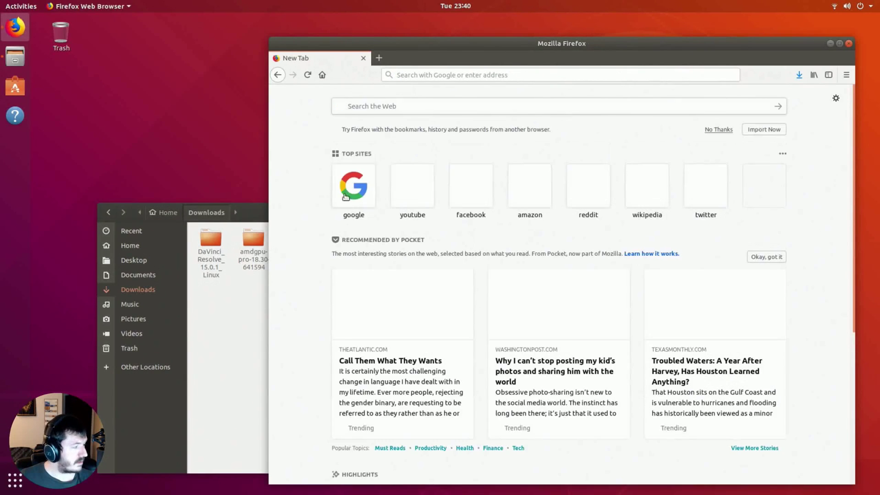
left_click(256, 294)
right_click(309, 229)
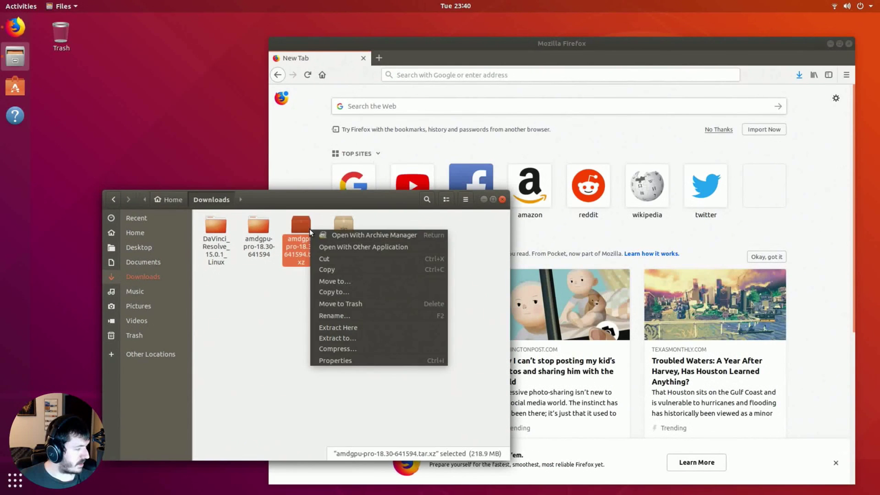
Open the amdgpu-pro-18.30-641594 folder, move the window up, and open a terminal there
left_click(302, 331)
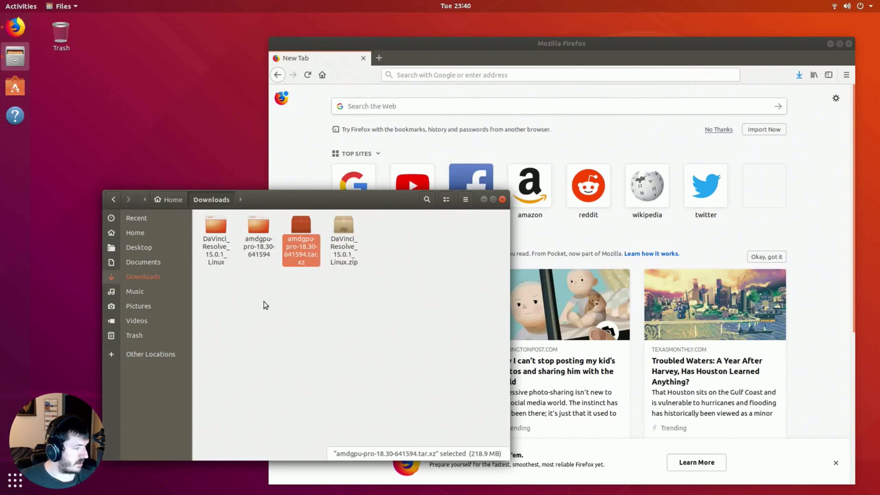
double_click(257, 229)
left_click_drag(362, 200, 370, 150)
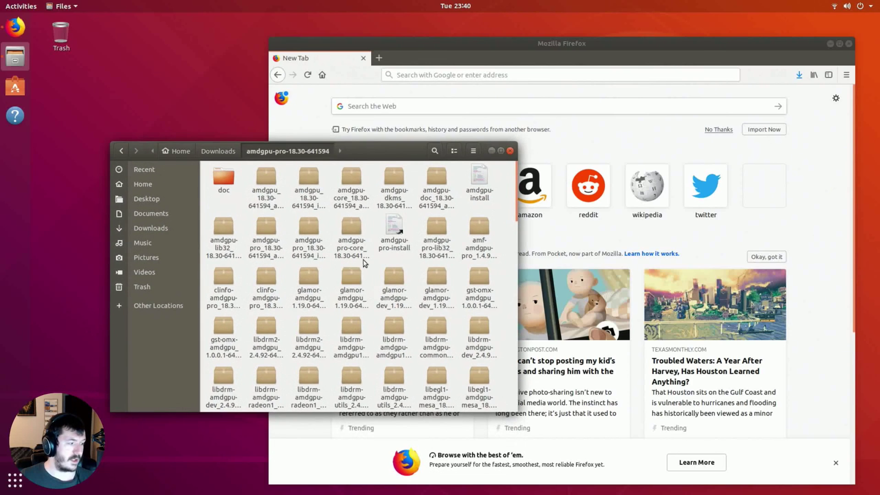
right_click(375, 275)
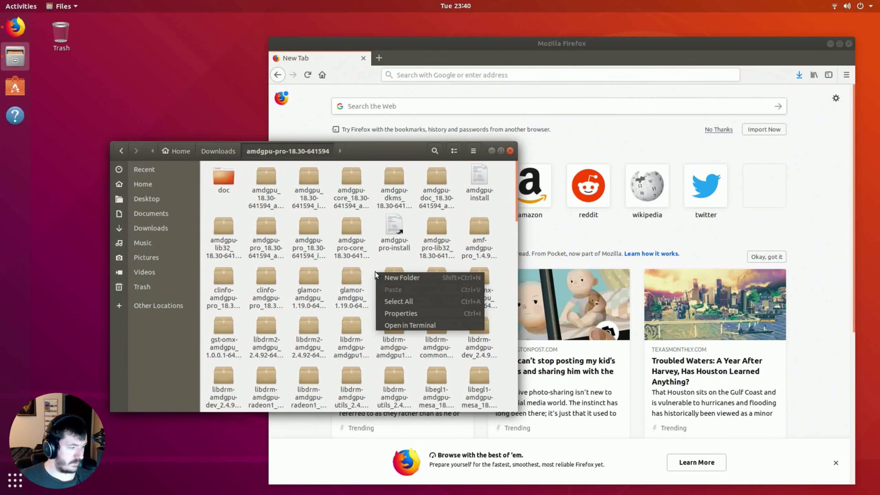
left_click(436, 325)
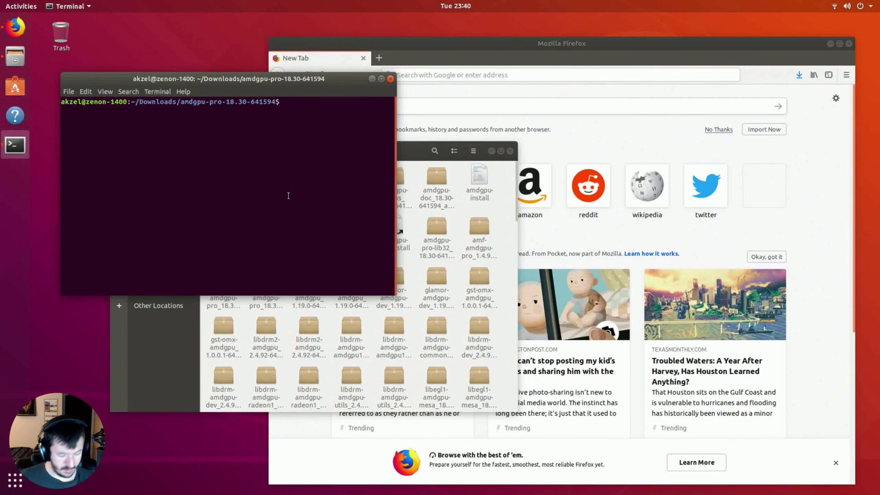
Type ./amdgpu-install --opencl=legacy with Tab completion, replacing pal with legacy
type("./")
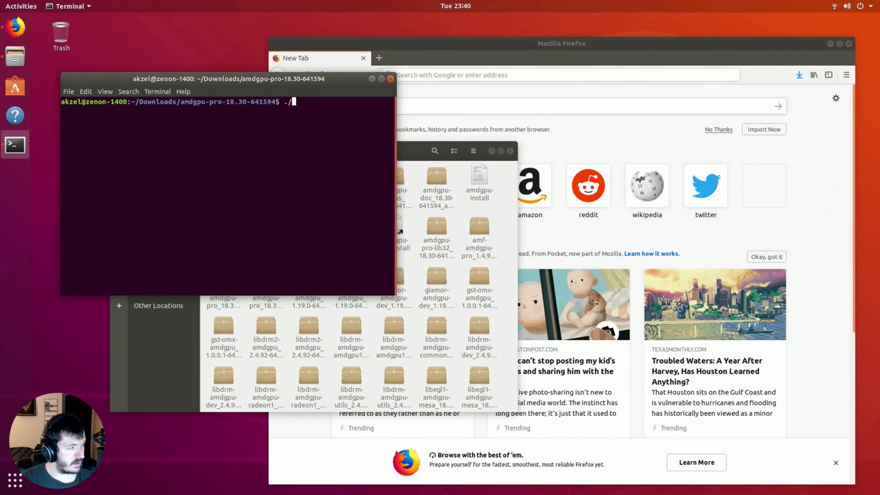
type("amdgpu")
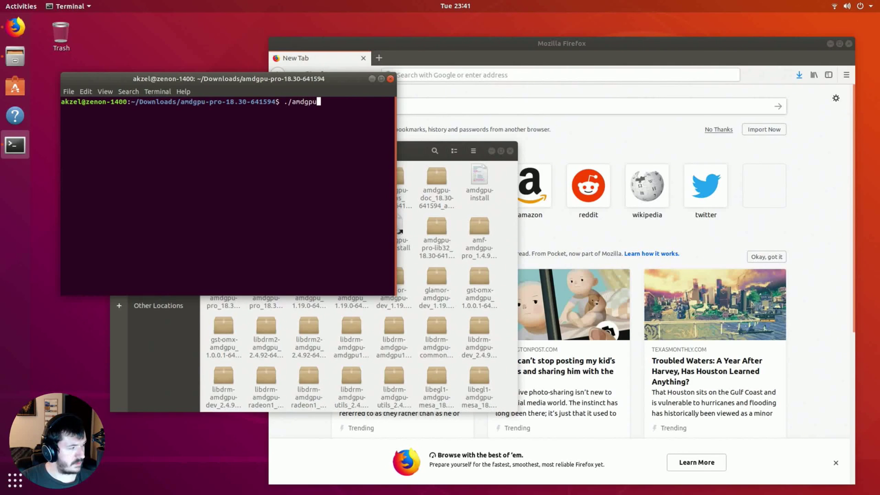
type("-install")
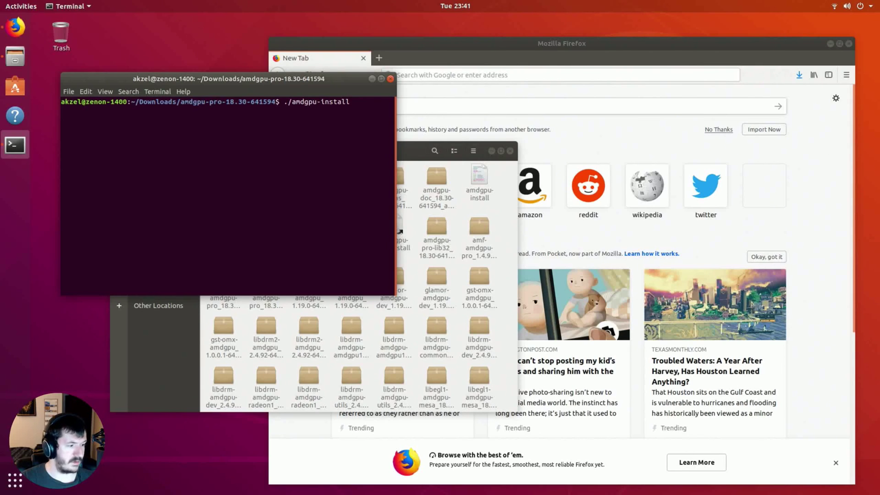
key("BackSpace")
key("BackSpace")
key("BackSpace")
key("BackSpace")
key("BackSpace")
key("BackSpace")
key("BackSpace")
key("BackSpace")
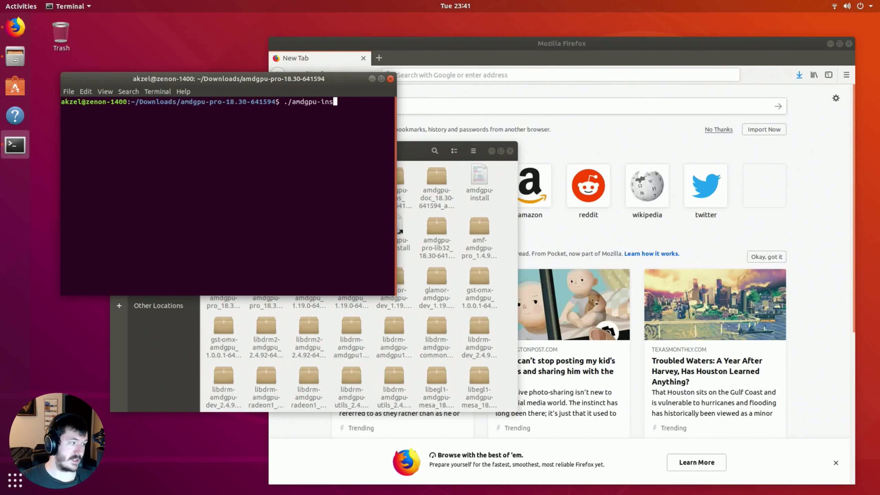
key("Tab")
key("Tab")
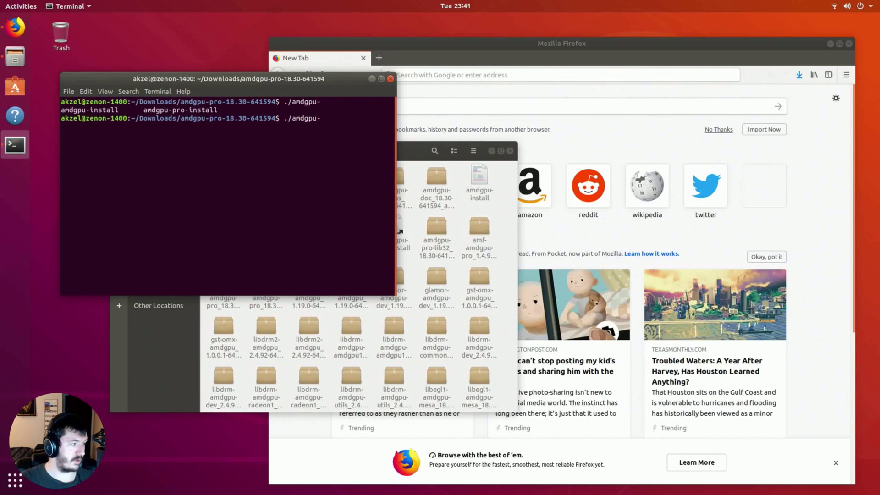
type("install")
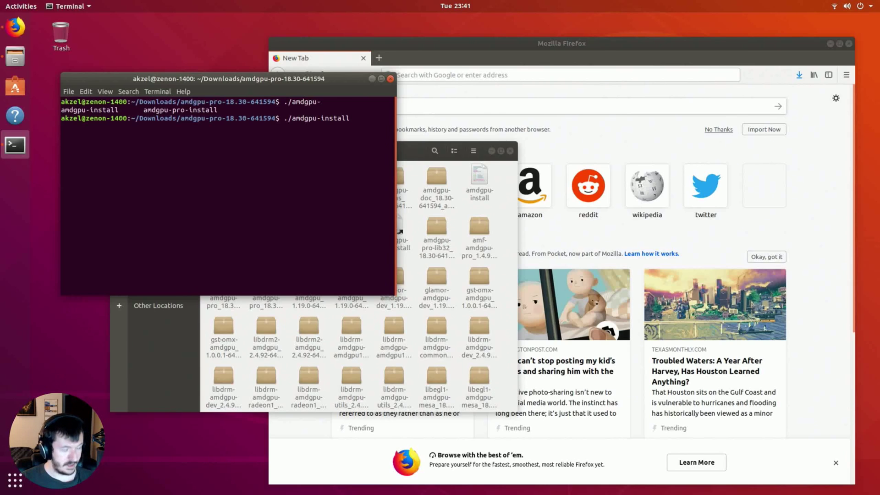
type("--")
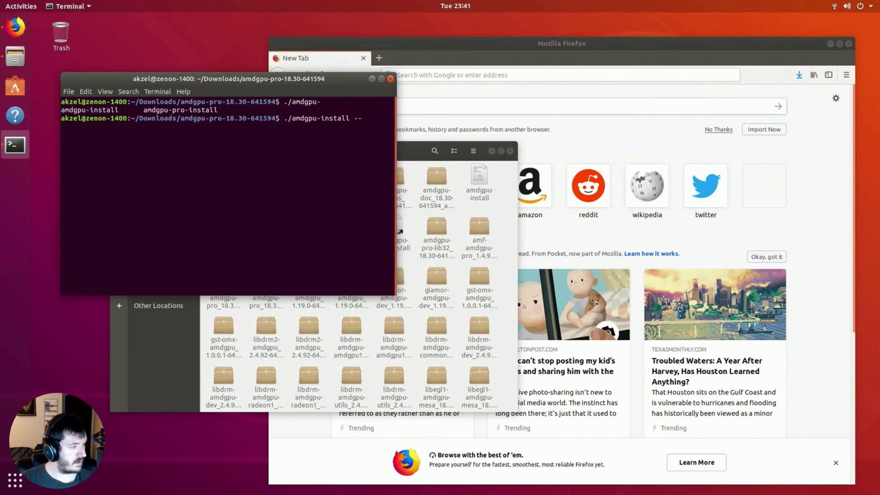
type("open")
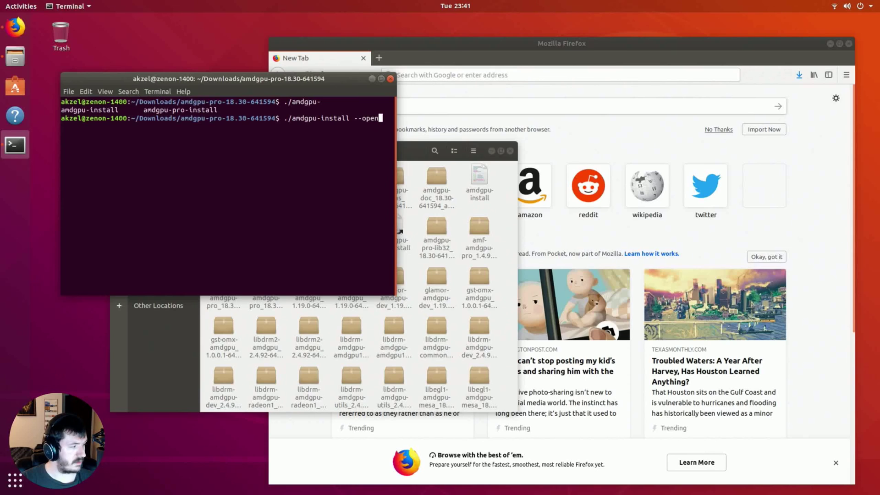
type("cl=")
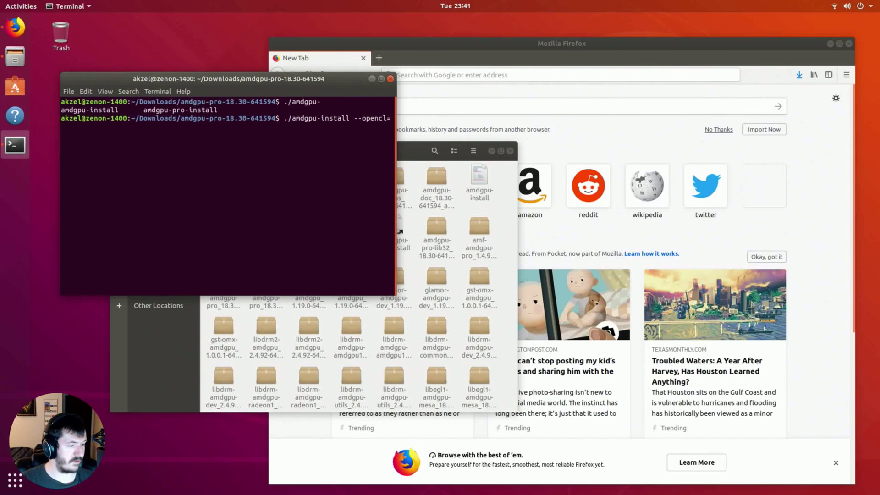
type("pal")
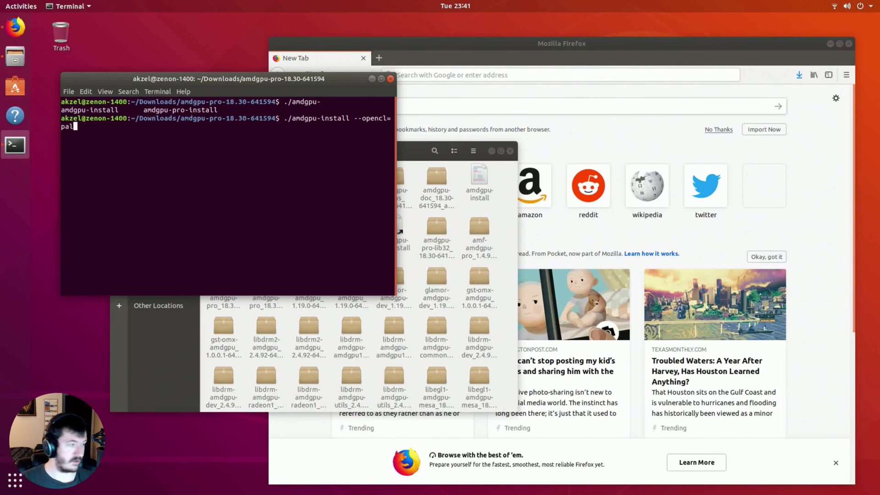
key("BackSpace")
key("BackSpace")
key("BackSpace")
type("legacy")
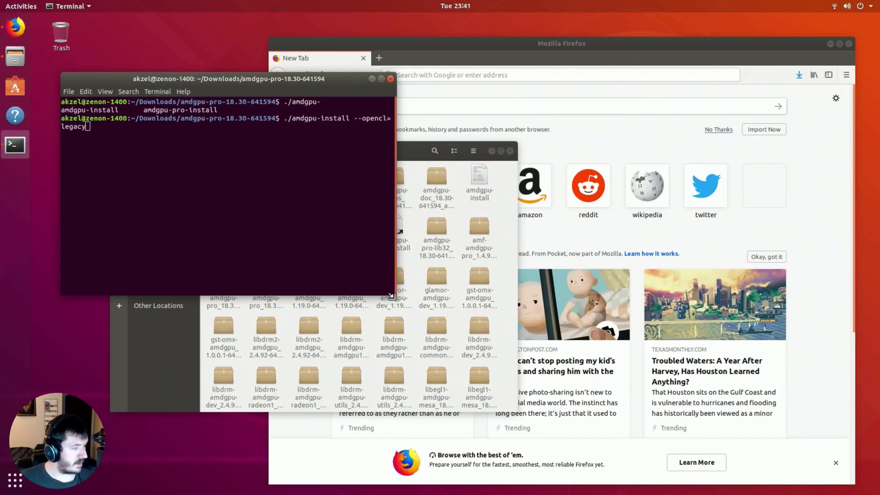
Enlarge the terminal window and delete the accidentally pasted web address from the command
right_click(395, 293)
left_click(458, 320)
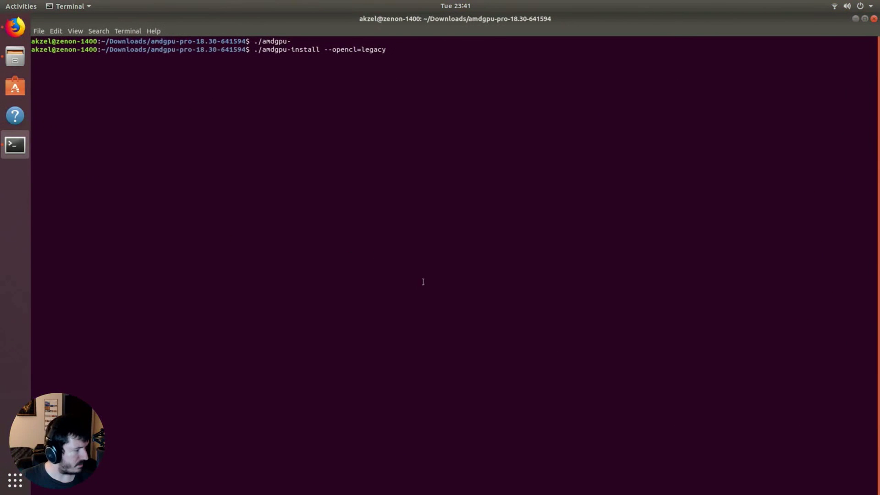
key("super+Down")
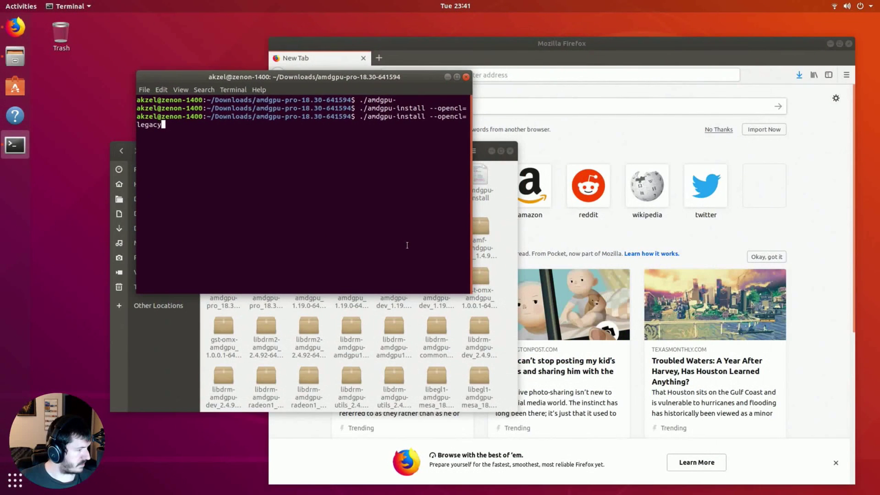
type("https://www.blackmagicdesign.com/products/davinciresolve/#")
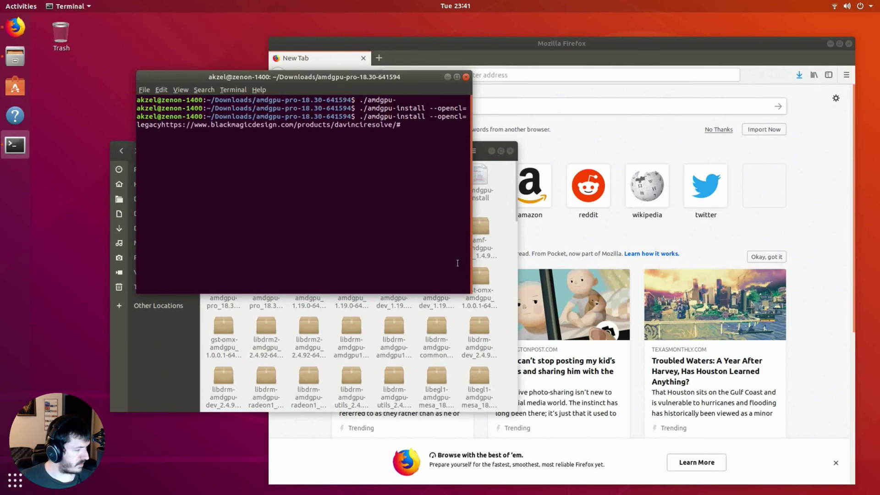
key("BackSpace")
key("BackSpace")
key("BackSpace")
key("BackSpace")
key("BackSpace")
key("BackSpace")
key("BackSpace")
key("BackSpace")
key("BackSpace")
key("BackSpace")
key("BackSpace")
key("BackSpace")
key("BackSpace")
key("BackSpace")
key("BackSpace")
key("BackSpace")
key("BackSpace")
key("BackSpace")
key("BackSpace")
key("BackSpace")
key("BackSpace")
key("BackSpace")
key("BackSpace")
key("BackSpace")
key("BackSpace")
key("BackSpace")
key("BackSpace")
key("BackSpace")
key("BackSpace")
key("BackSpace")
key("BackSpace")
key("BackSpace")
key("BackSpace")
key("BackSpace")
key("BackSpace")
key("BackSpace")
key("BackSpace")
key("BackSpace")
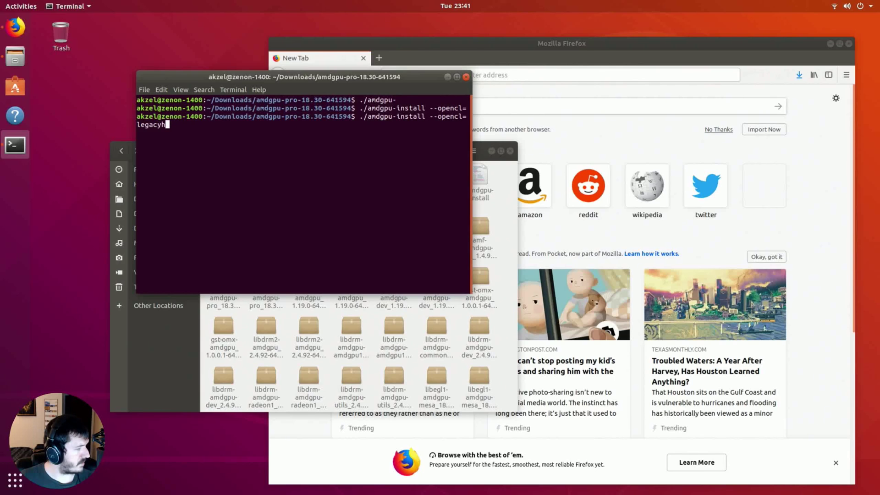
key("alt+F8")
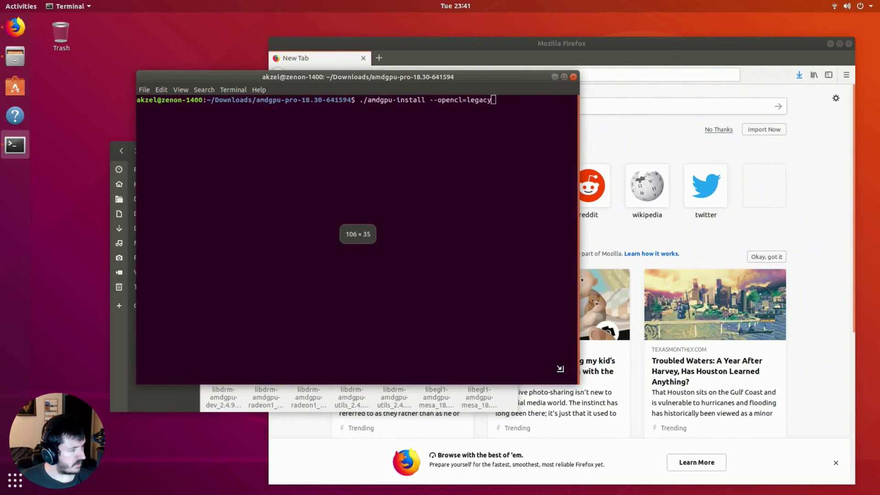
Move the terminal left, try pal variants, then run ./amdgpu-install --opencl=legacy
key("Return")
left_click_drag(449, 254, 367, 263)
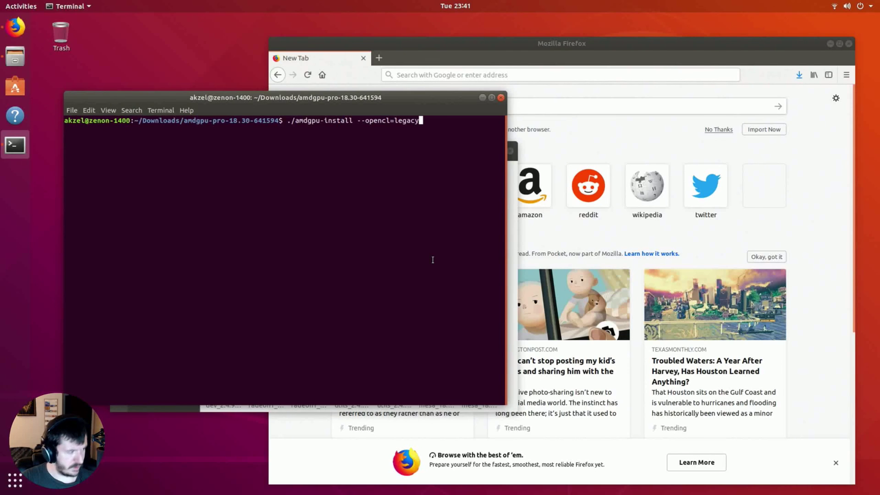
type(",pal")
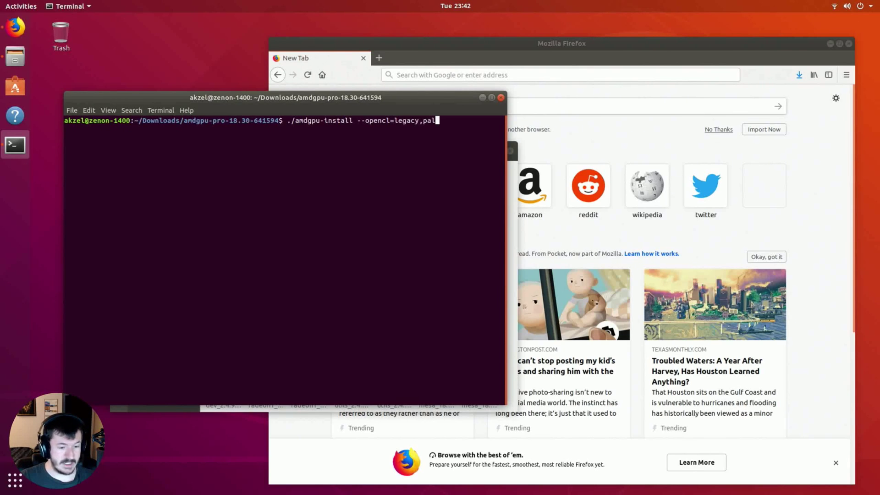
key("BackSpace")
key("BackSpace")
key("BackSpace")
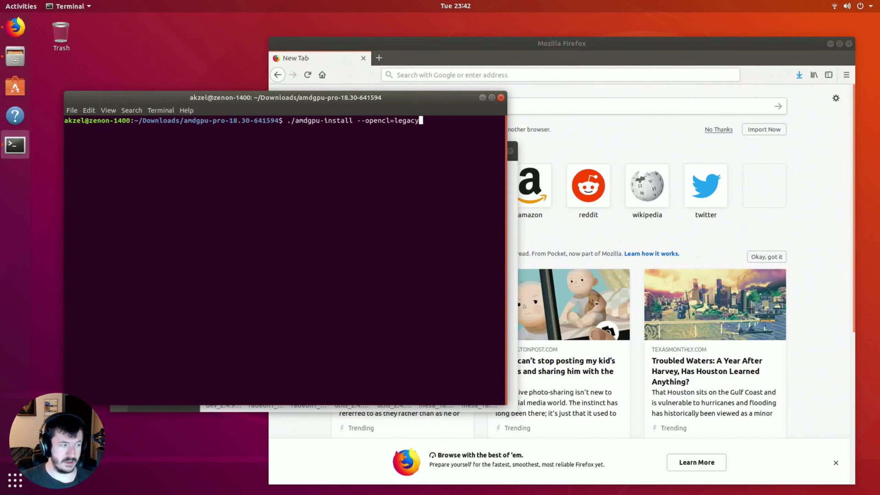
key("BackSpace")
key("BackSpace")
key("BackSpace")
key("BackSpace")
key("BackSpace")
key("BackSpace")
type("pal;")
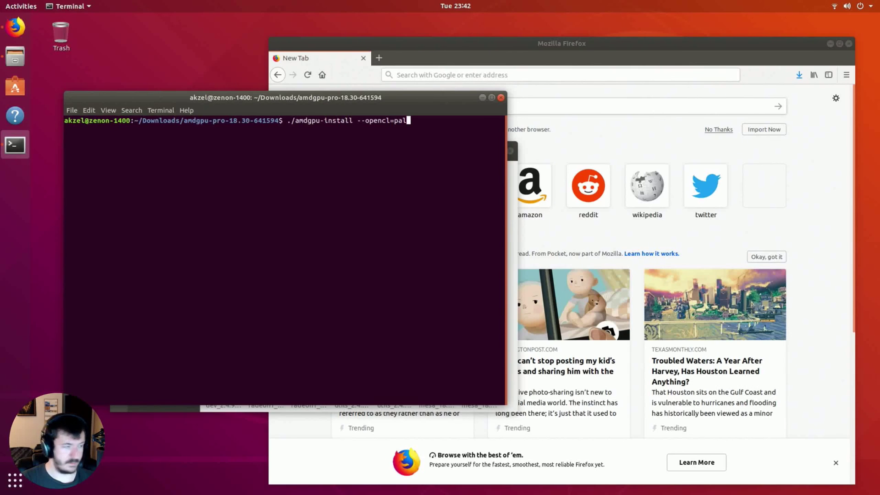
key("BackSpace")
key("BackSpace")
key("BackSpace")
type("legacy")
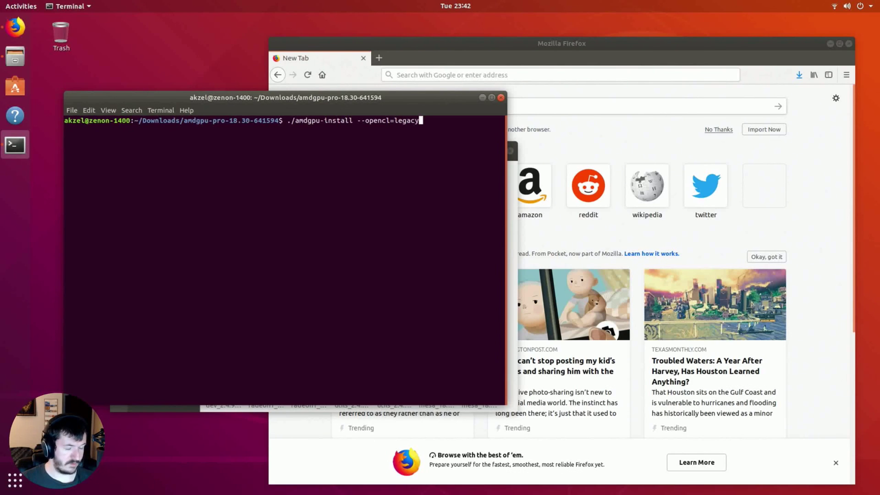
key("Return")
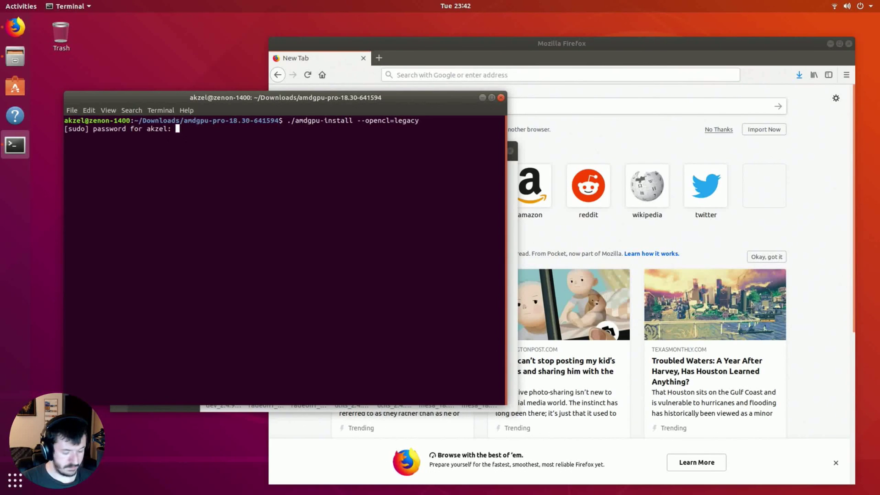
Enter the sudo password, confirm with y, then close Firefox and centre the terminal
key("Return")
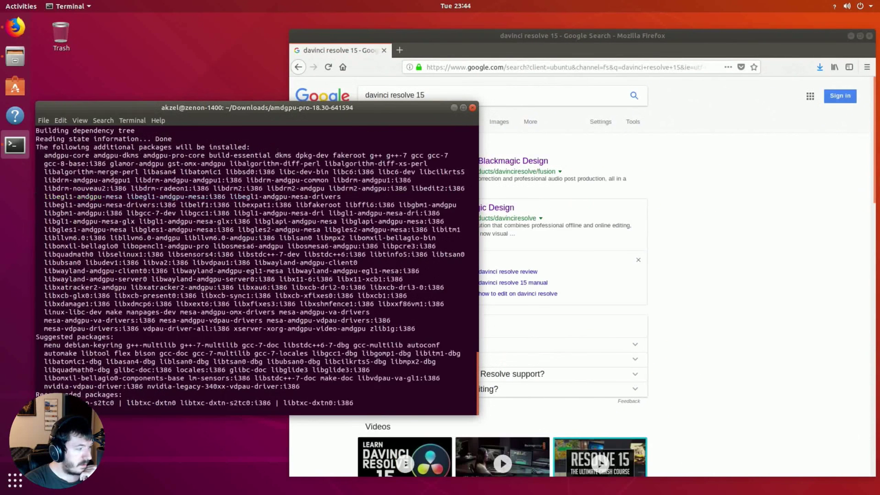
type("y")
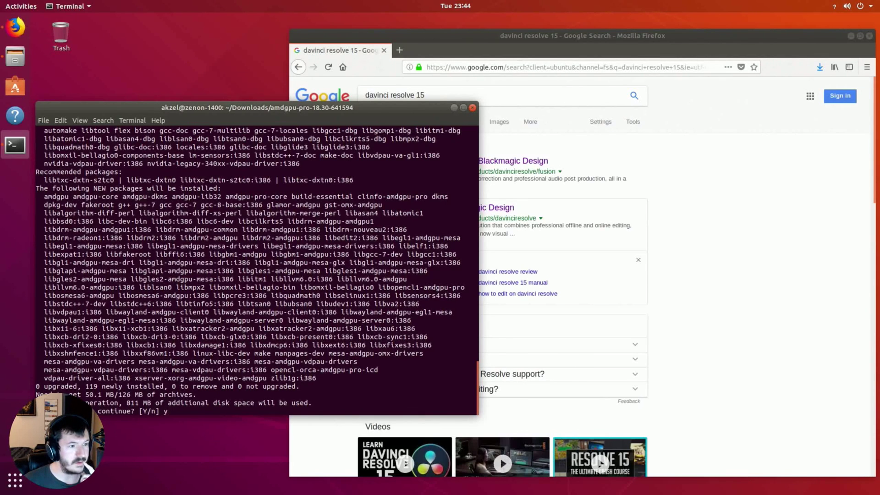
key("Return")
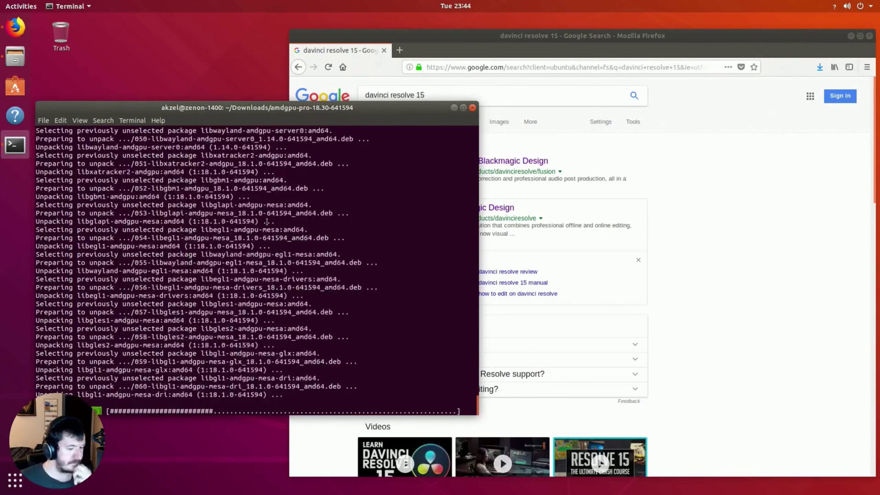
left_click(851, 35)
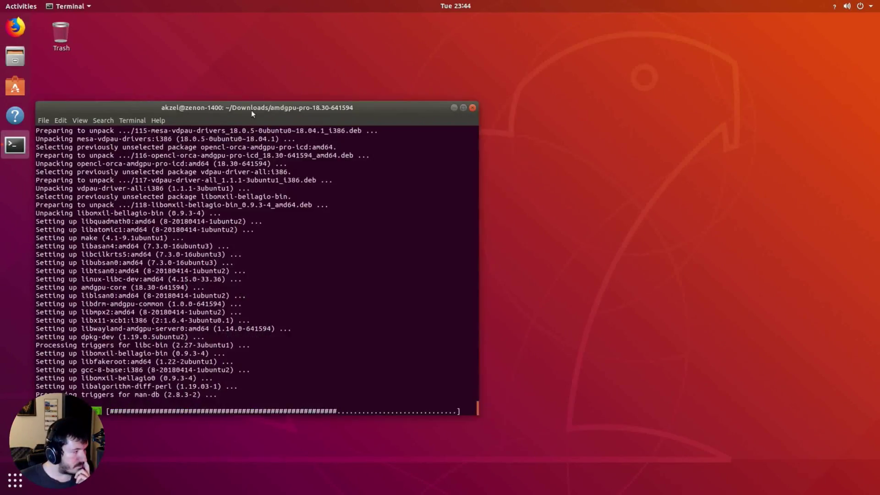
left_click_drag(252, 113, 422, 133)
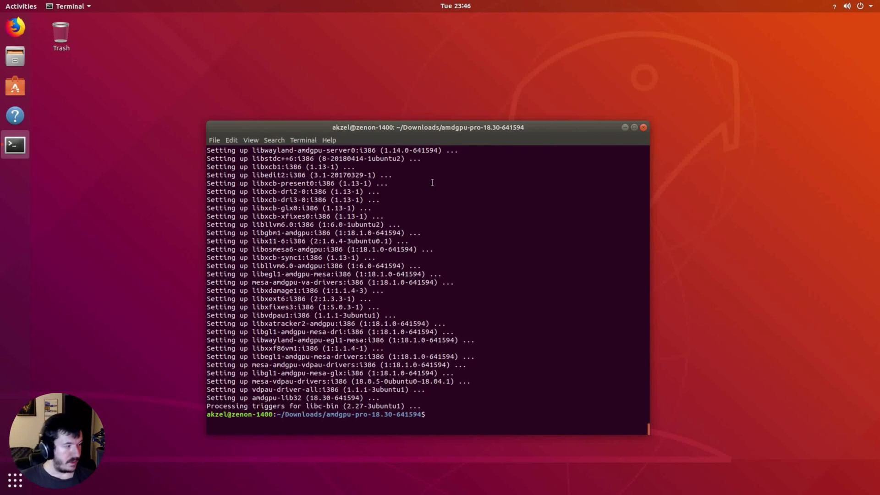
Close the terminal and restart the computer from the power menu
left_click(643, 128)
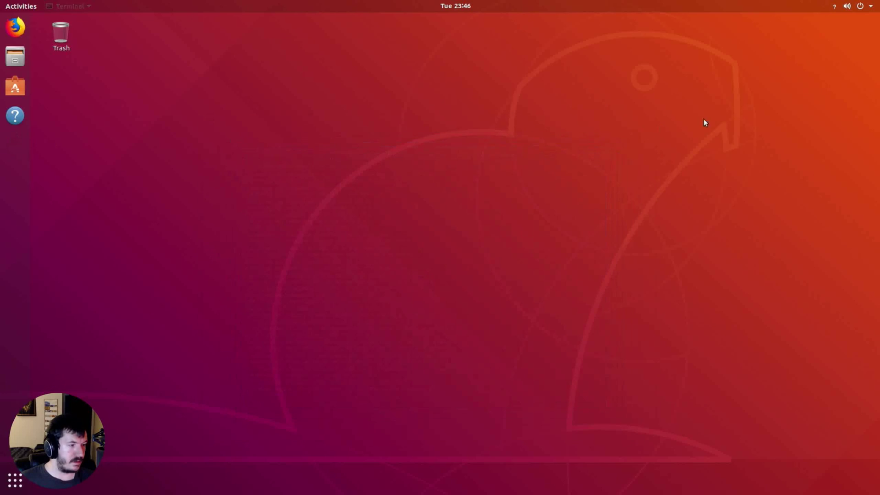
left_click(864, 6)
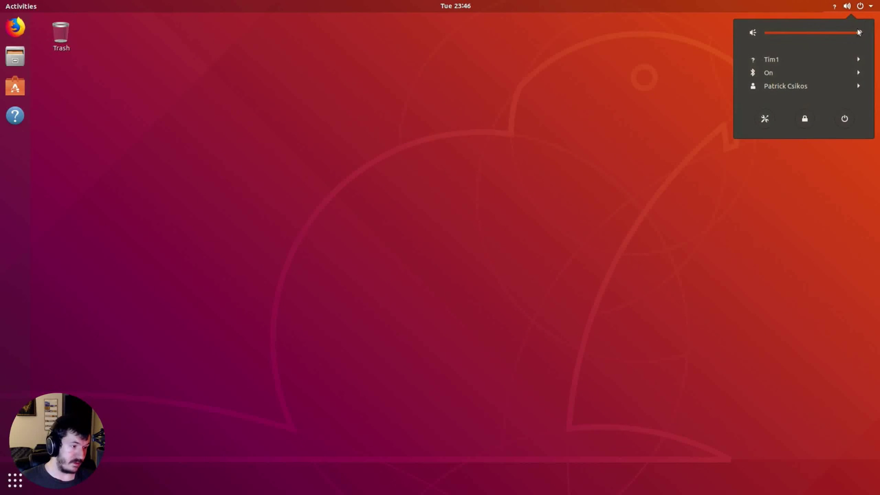
left_click(844, 120)
left_click(429, 282)
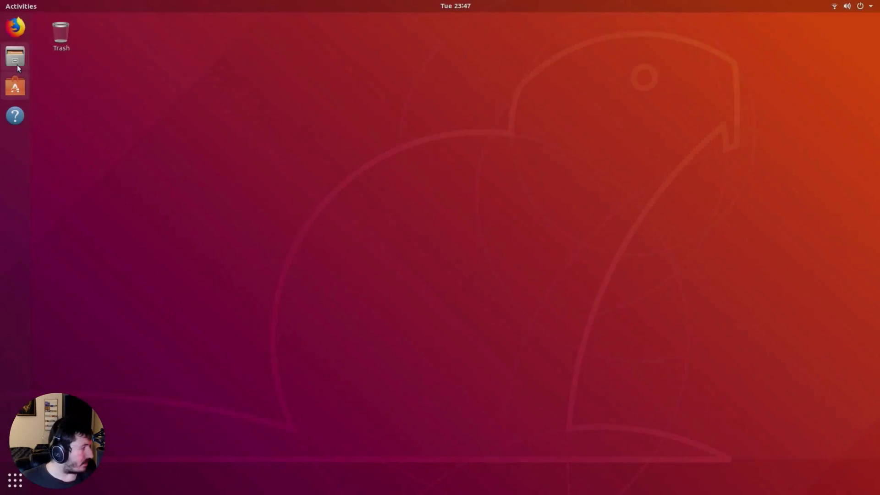
Open Downloads/DaVinci_Resolve_15.0.1_Linux in Files and launch Firefox
left_click(15, 56)
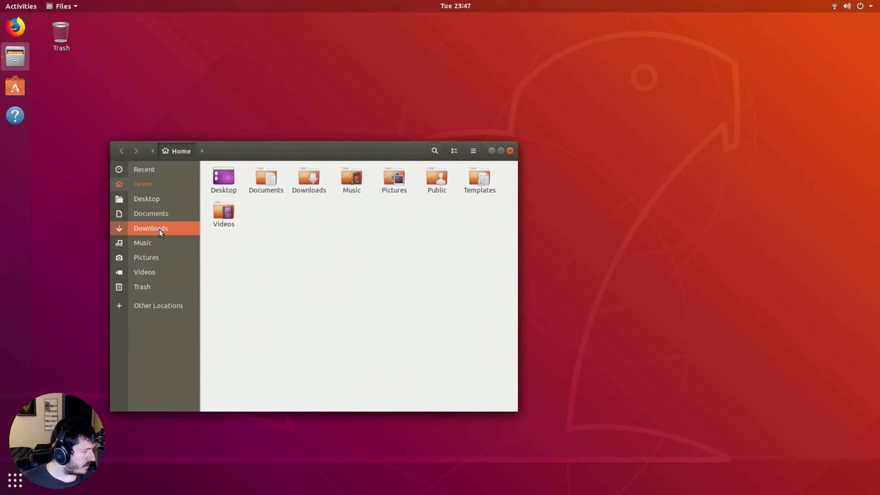
left_click(159, 228)
double_click(228, 195)
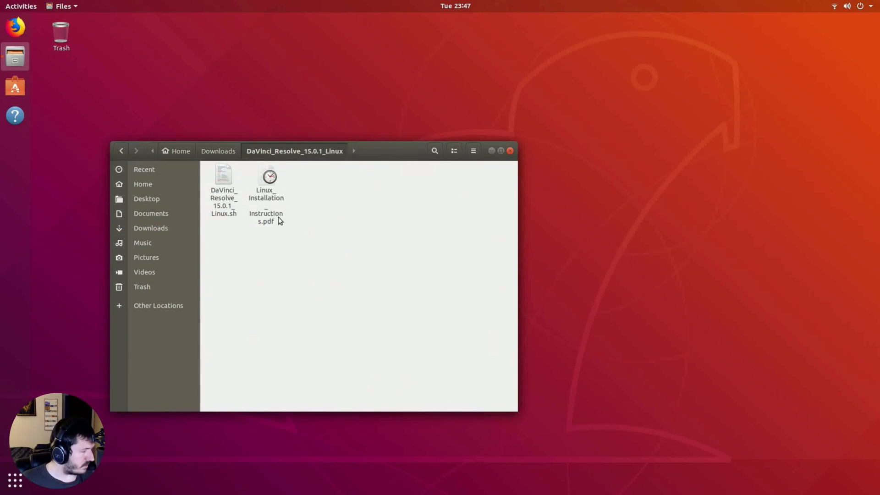
left_click(16, 27)
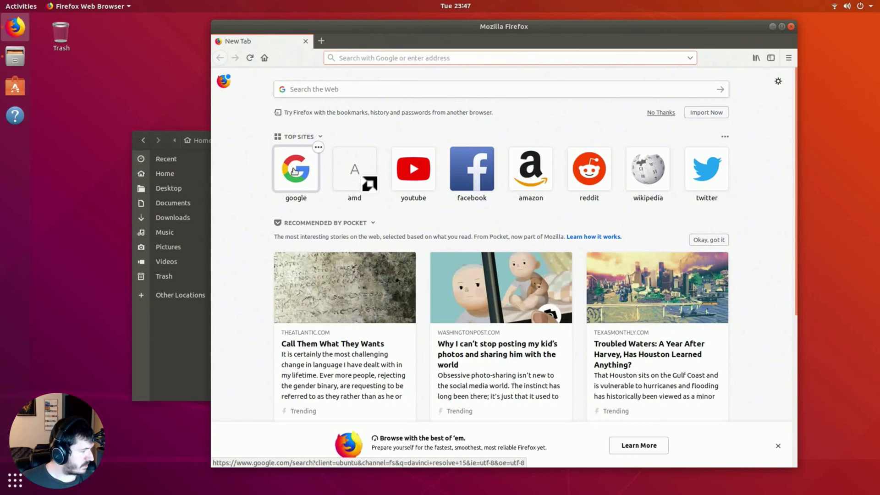
Open Google results for davinci resolve 15, dismiss the disk warning, and open the Blackmagic page
left_click(295, 171)
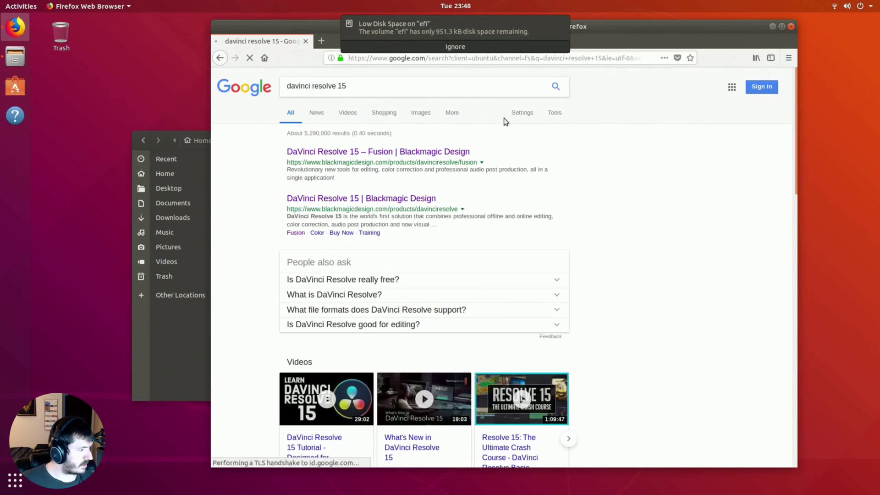
left_click(486, 47)
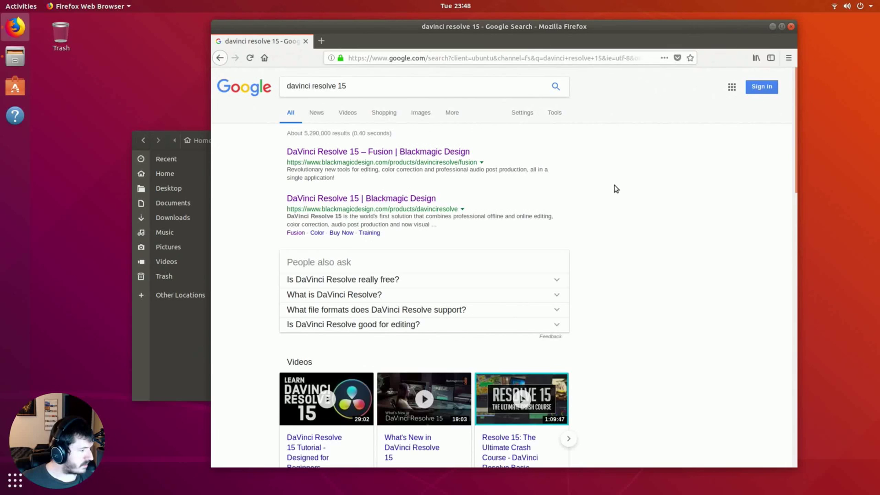
left_click(363, 199)
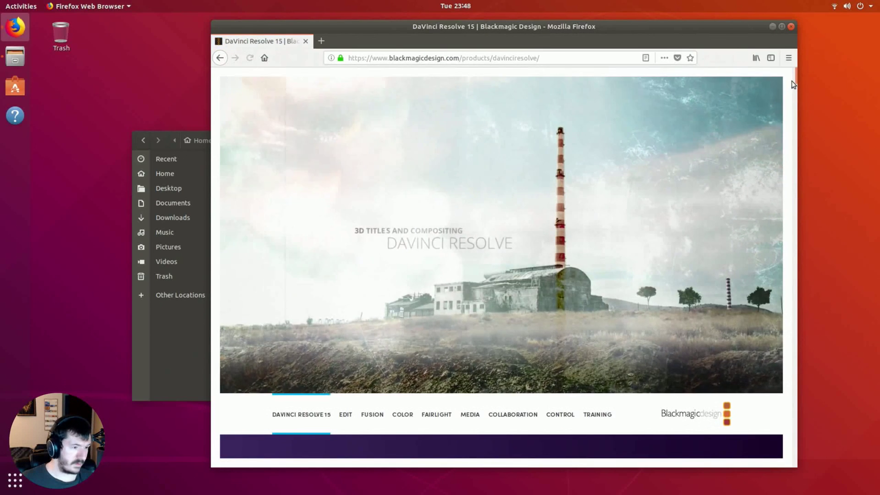
left_click_drag(794, 73, 794, 450)
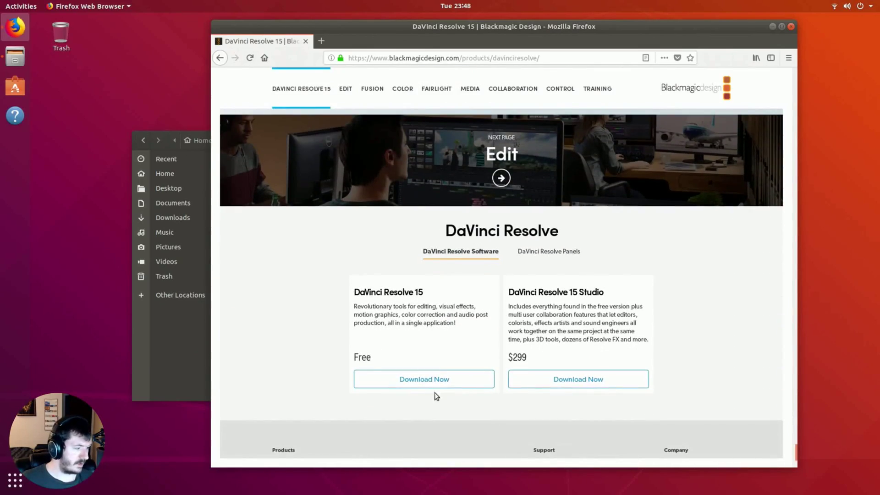
Choose Download Now > Linux for free DaVinci Resolve 15, close the registration form, and return to Files
left_click(424, 383)
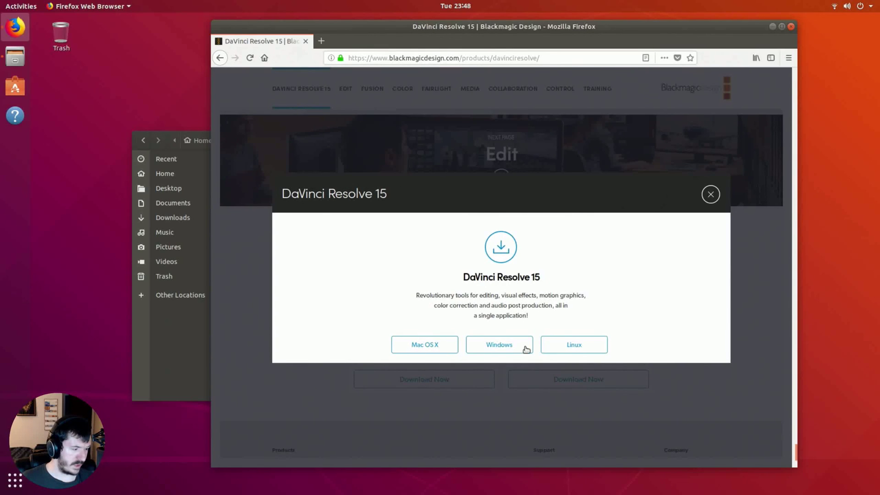
left_click(575, 351)
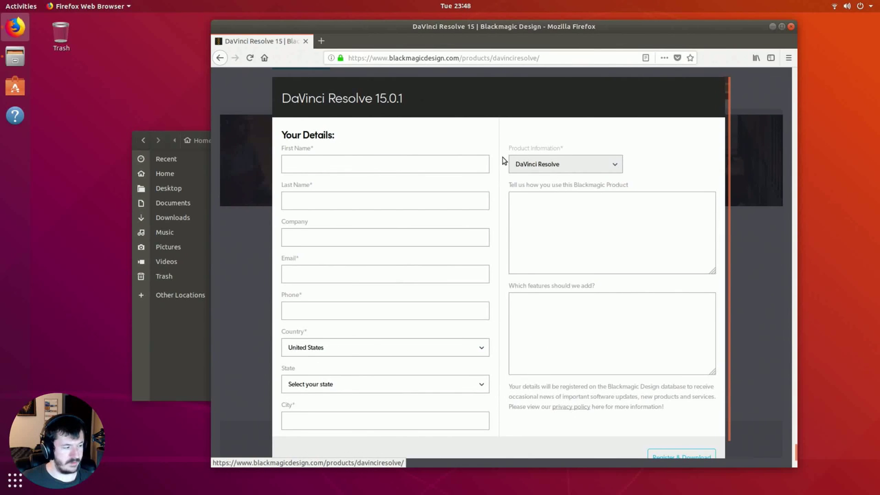
scroll(504, 161, "down", 1)
scroll(505, 334, "up", 1)
scroll(505, 337, "down", 1)
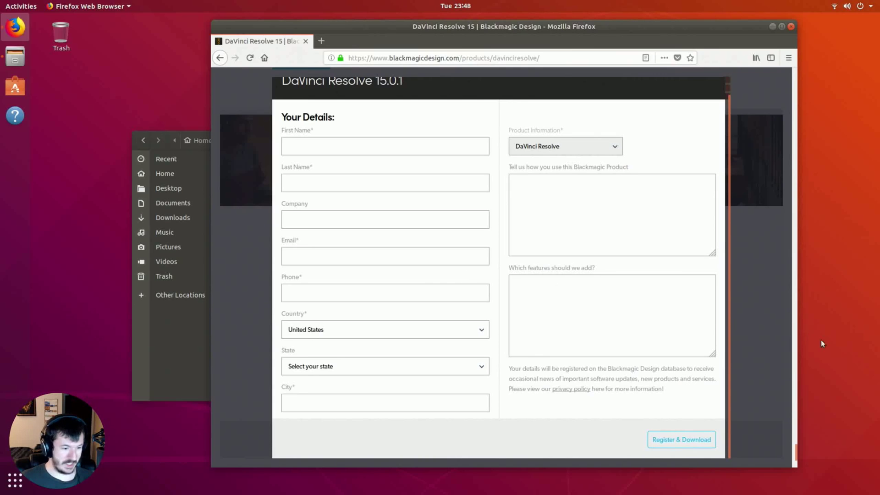
left_click(759, 380)
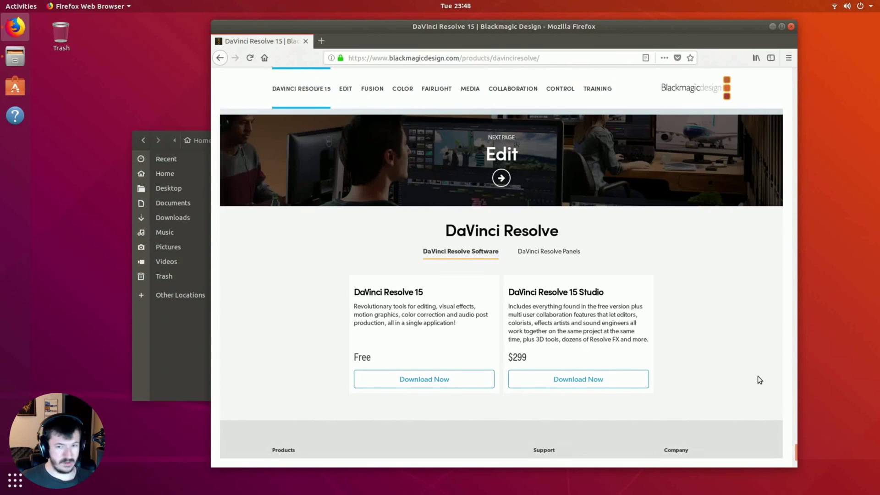
left_click(208, 339)
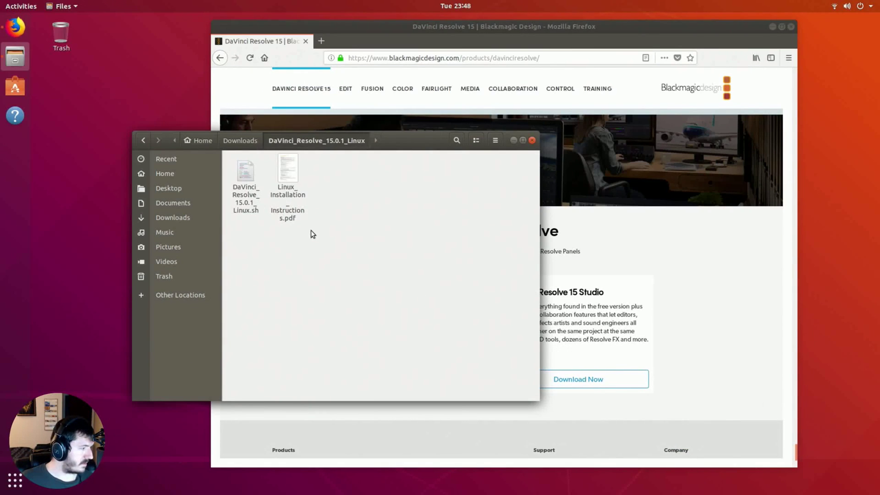
Go up to Downloads, reopen DaVinci_Resolve_15.0.1_Linux, and open a terminal in that folder
key("alt+Up")
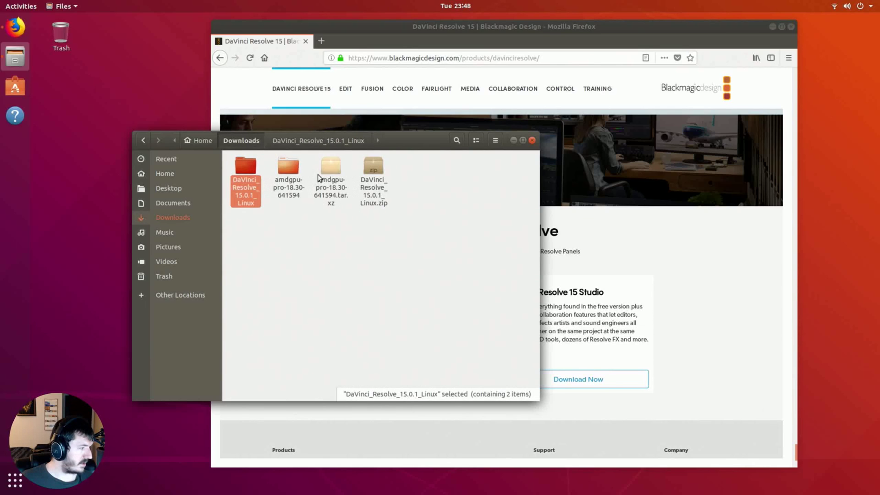
right_click(379, 174)
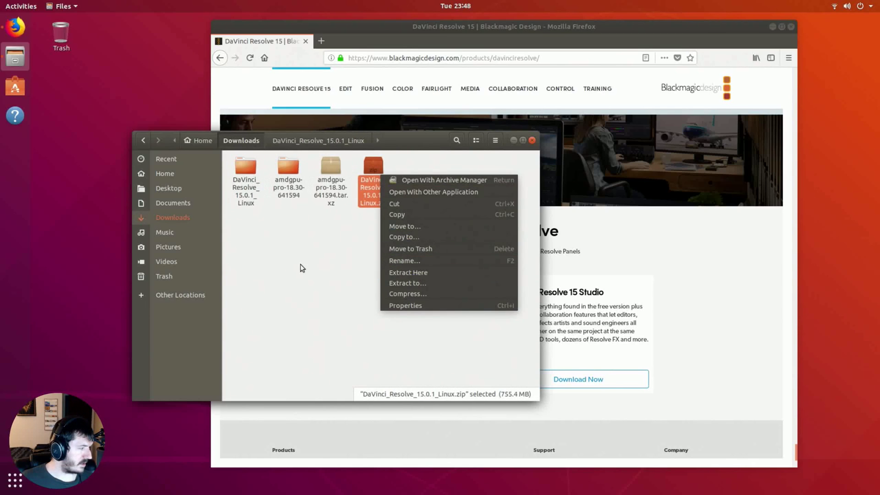
left_click(262, 196)
double_click(246, 167)
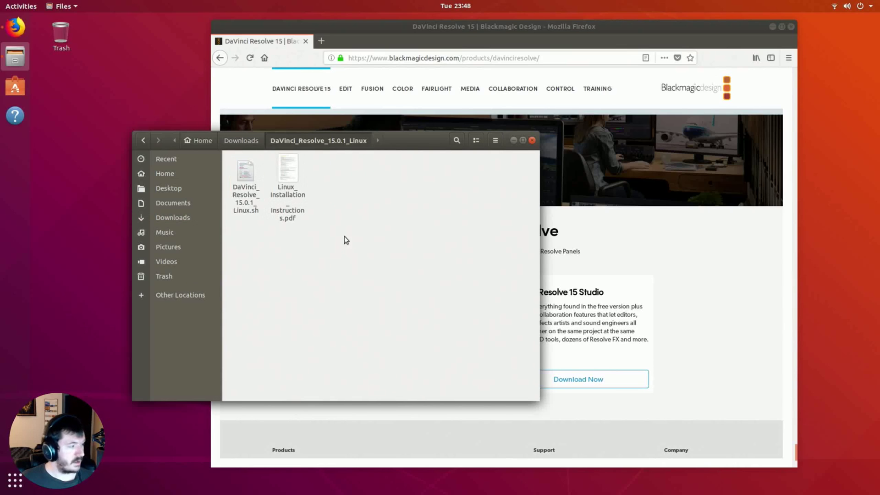
right_click(371, 252)
left_click(400, 301)
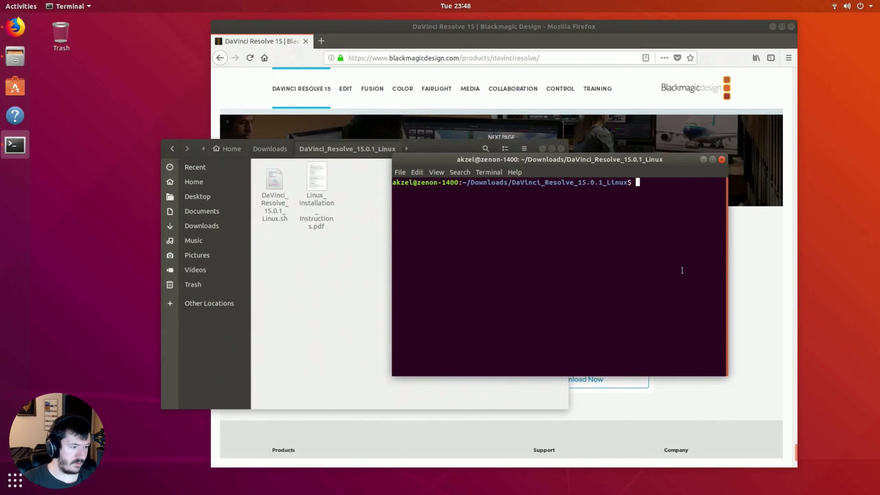
Run the Tab-completed sudo ./DaVinci installer script and enter the account password
type("sudo ./")
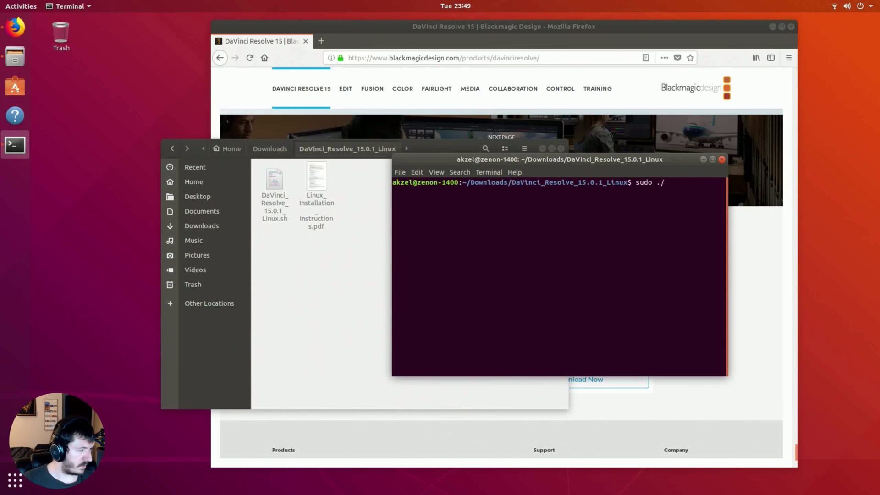
type("DaVin")
key("Tab")
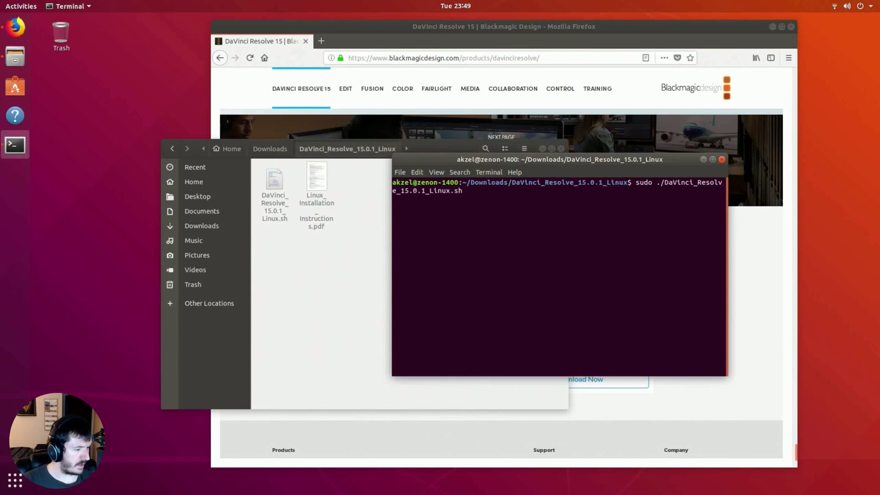
key("Return")
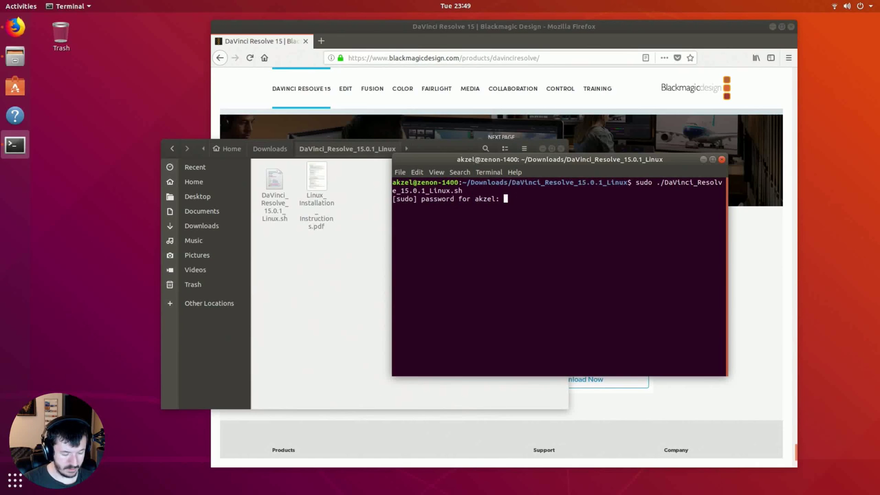
key("Return")
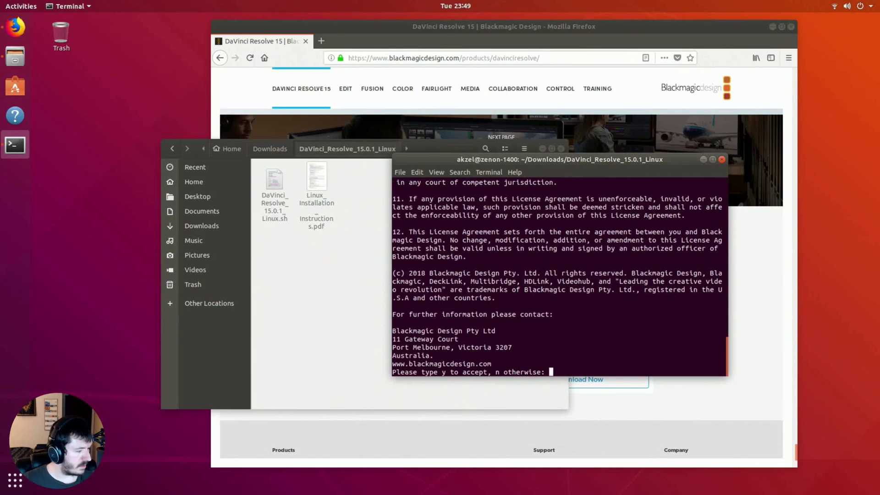
Accept the DaVinci Resolve licence with y and let the installer copy its files
type("y")
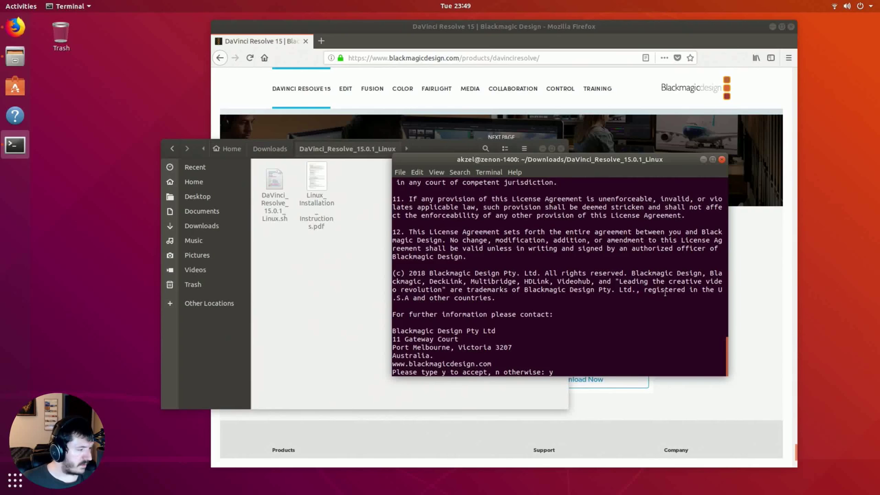
scroll(665, 293, "up", 5)
scroll(665, 293, "up", 10)
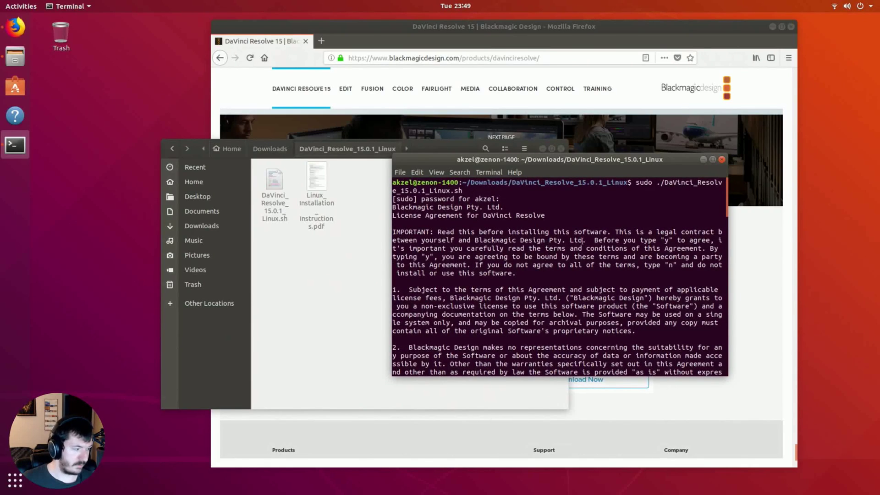
scroll(547, 242, "down", 15)
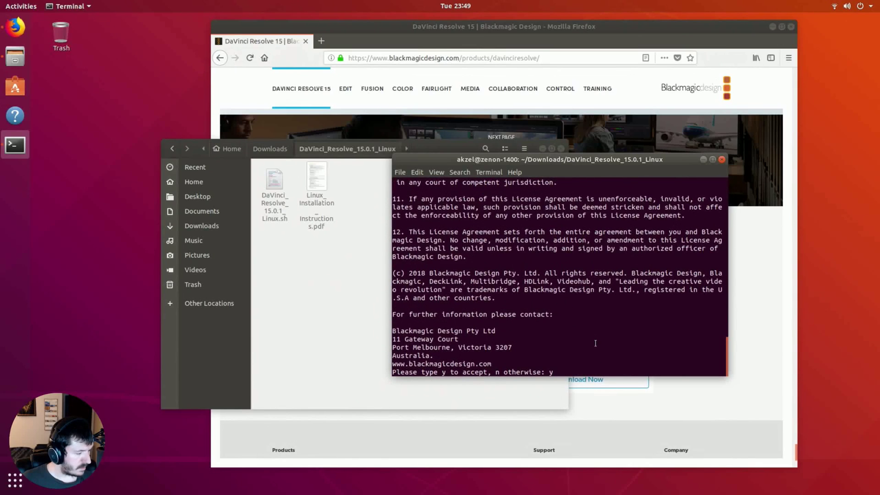
key("Return")
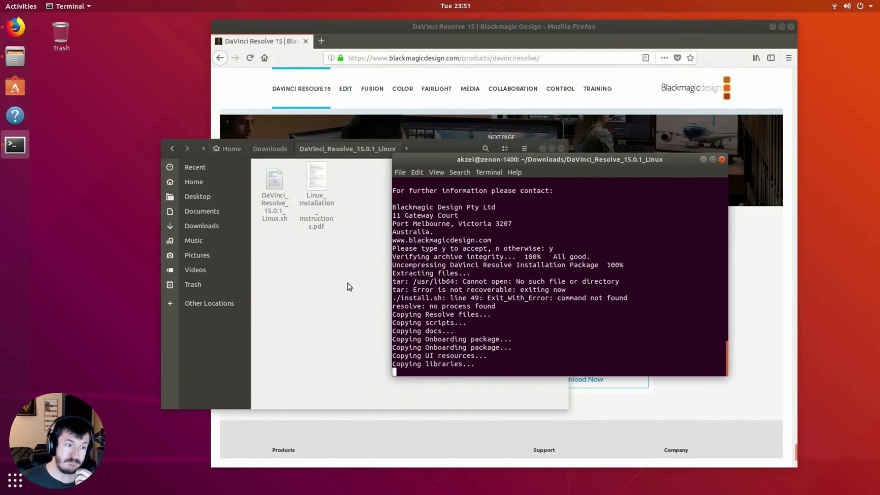
Close the terminal with exit and bring up the Activities overview
type("exit")
key("Return")
key("super")
key("super")
Close the file browser, return Firefox to its home page and close Firefox
left_click(562, 149)
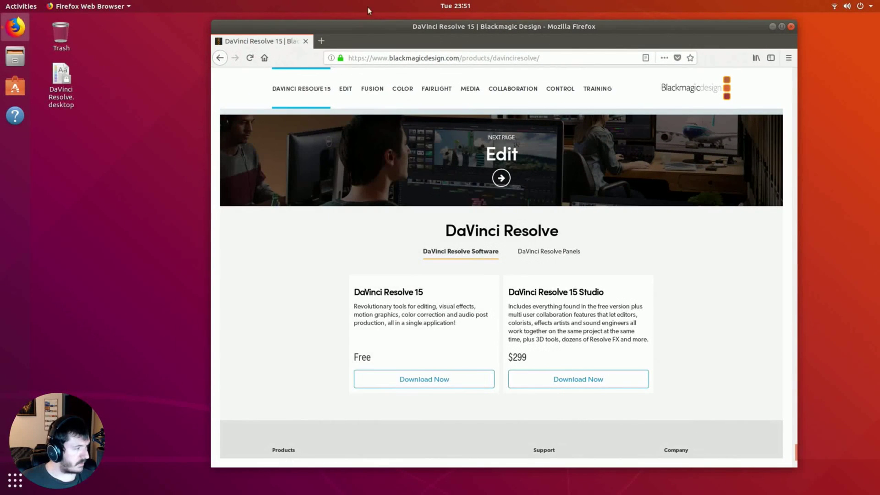
left_click(266, 57)
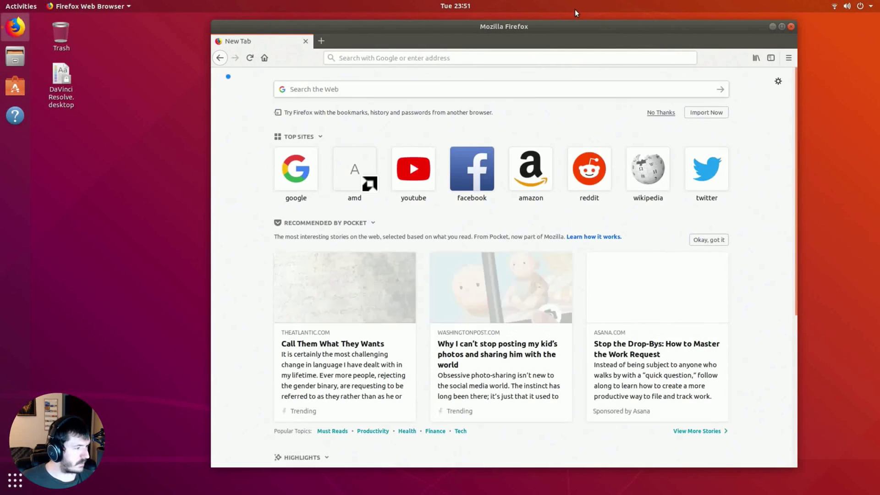
left_click(793, 27)
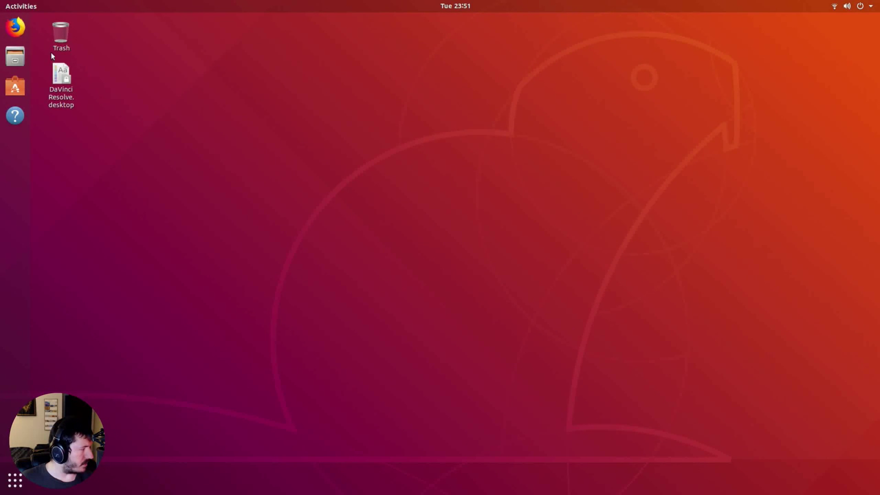
Search all applications for 'resolve' and launch DaVinci Resolve
left_click(15, 480)
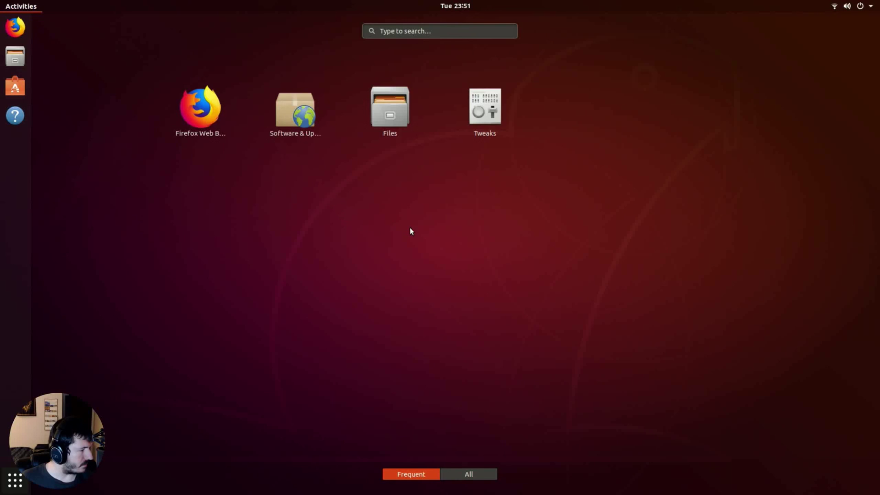
left_click(469, 475)
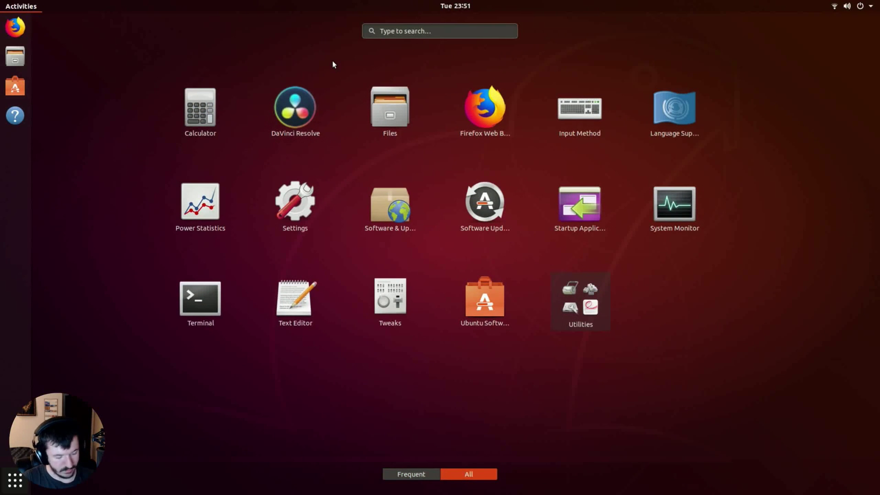
type("resolve")
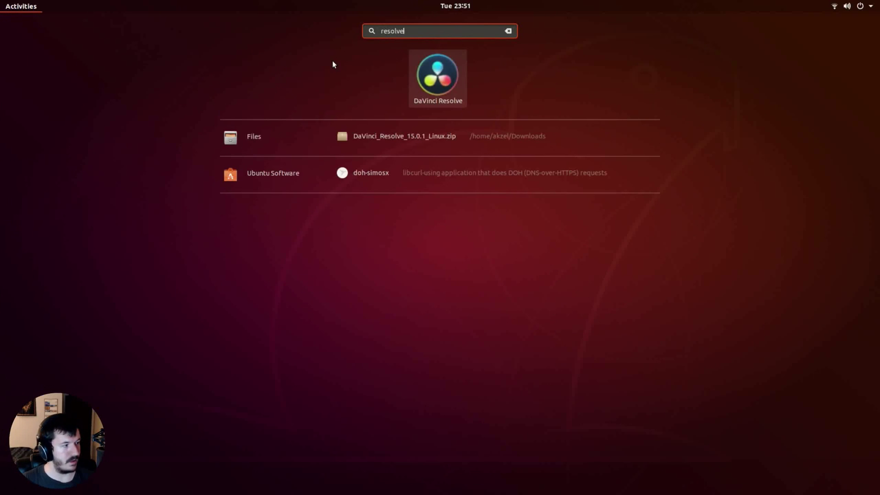
key("super")
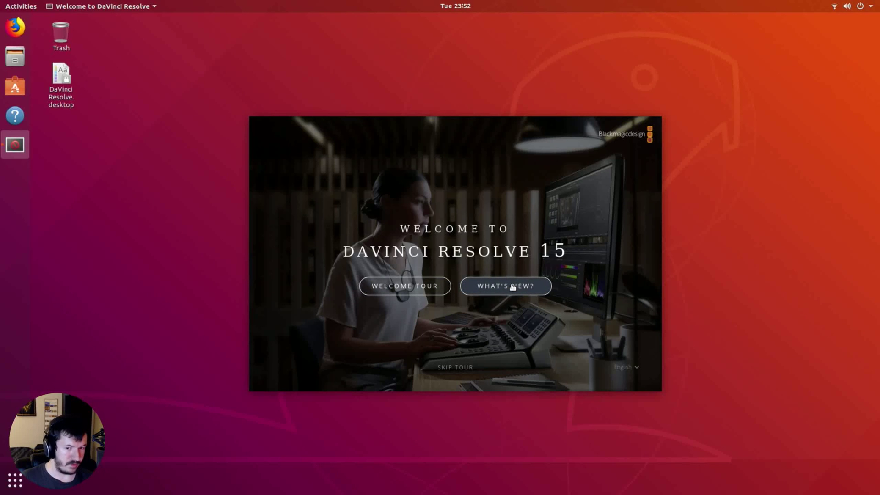
Skip the welcome tour, start Quick Setup and continue past the passed system check
left_click(456, 367)
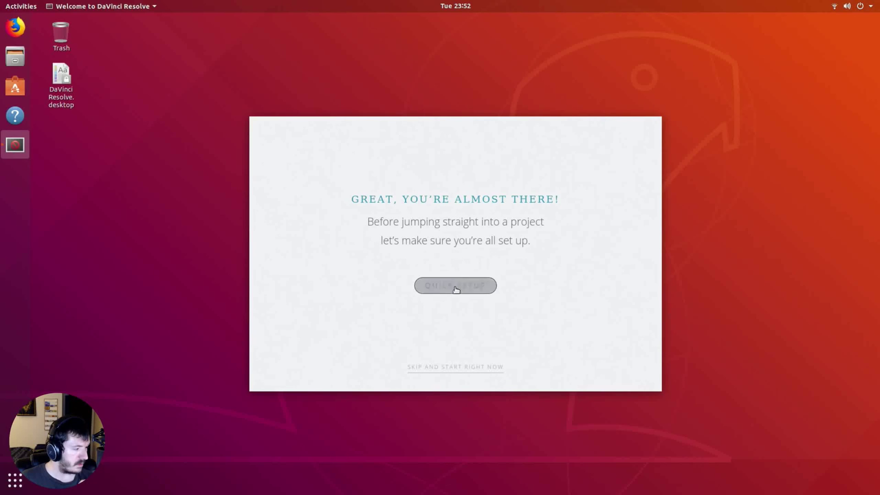
left_click(456, 290)
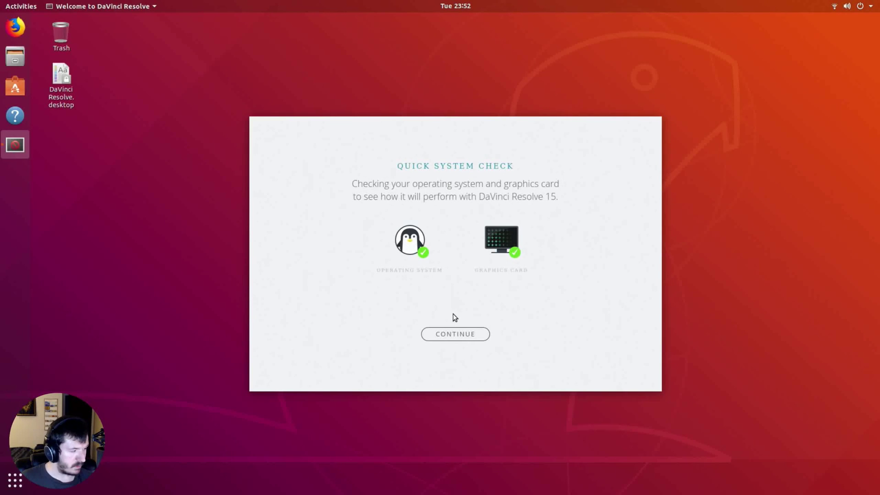
left_click(453, 339)
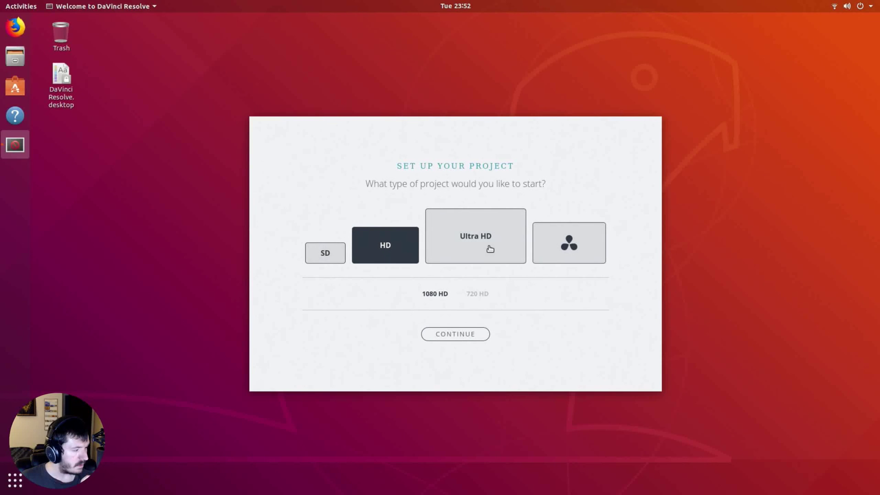
Choose Ultra HD (2160p) as the project type and continue
left_click(464, 245)
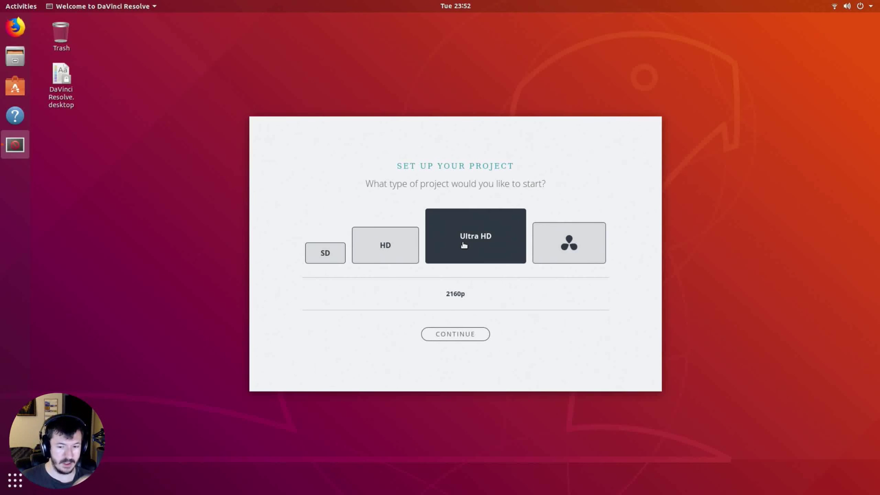
left_click(389, 235)
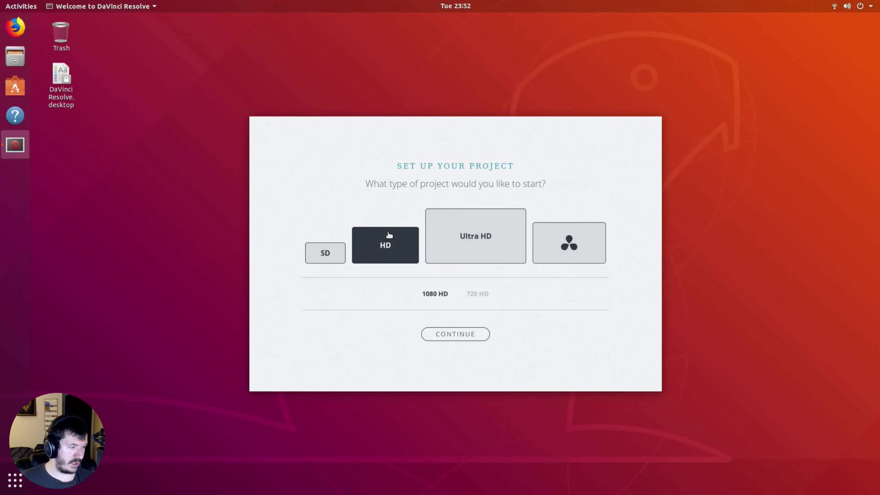
left_click(472, 240)
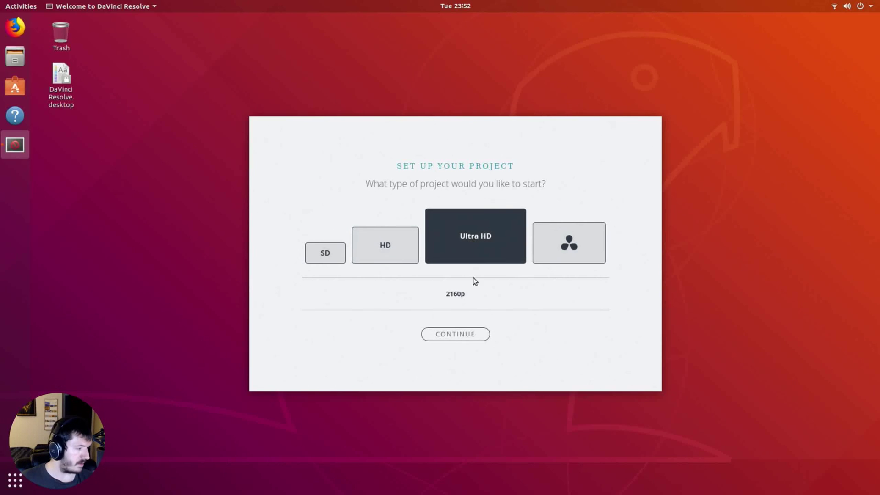
left_click(471, 333)
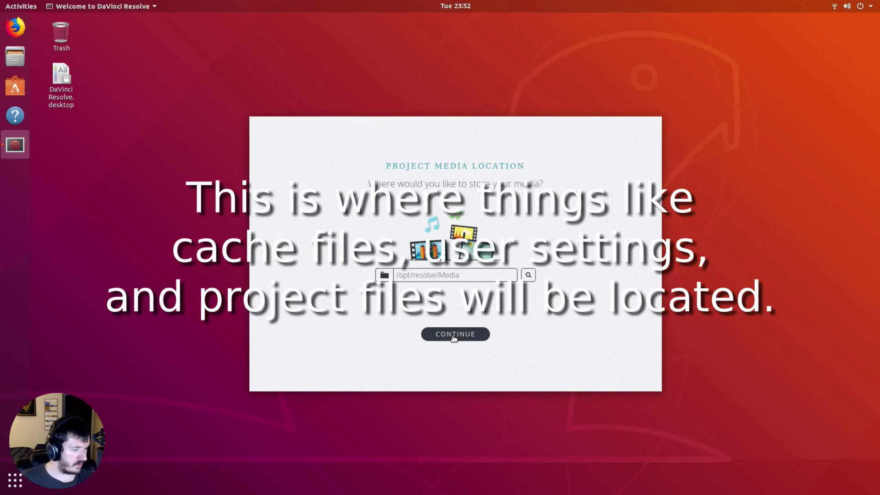
Cancel the folder chooser, keeping /opt/resolve/Media as the media location, and continue
left_click(527, 275)
left_click_drag(452, 112, 565, 156)
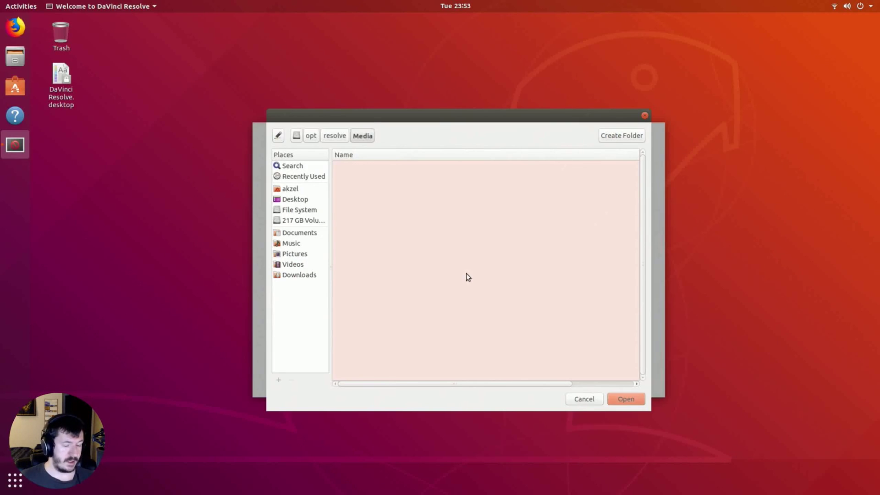
left_click(583, 399)
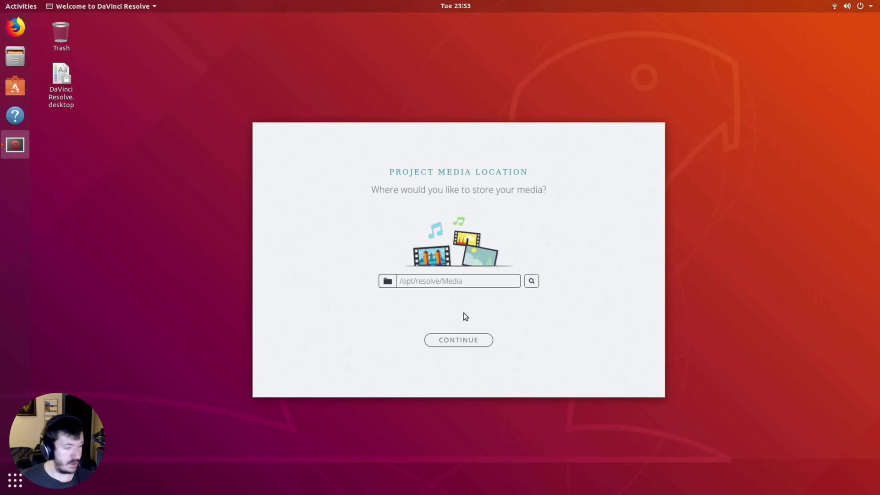
left_click(463, 340)
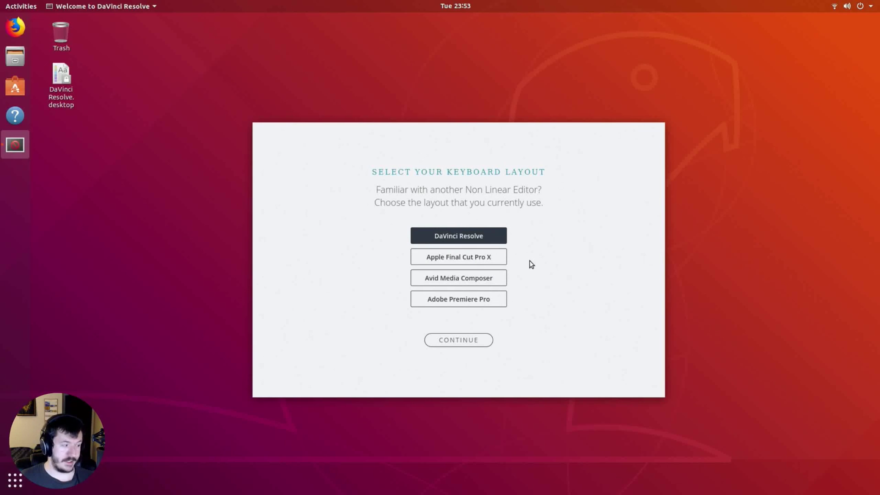
Continue with the DaVinci Resolve keyboard layout and start the Untitled Project
left_click(458, 339)
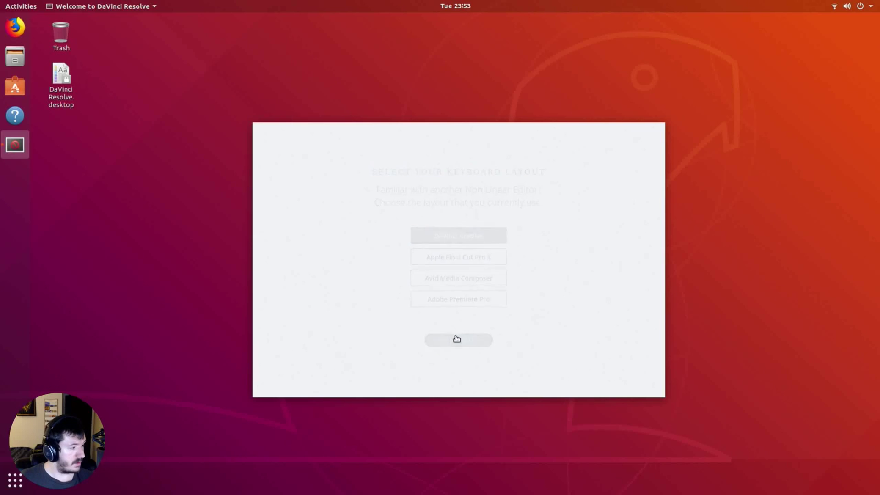
left_click(454, 340)
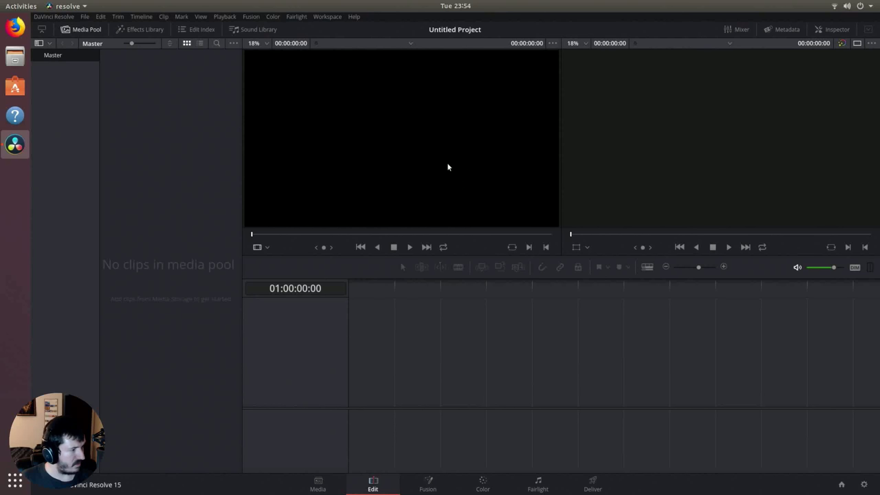
key("super+Down")
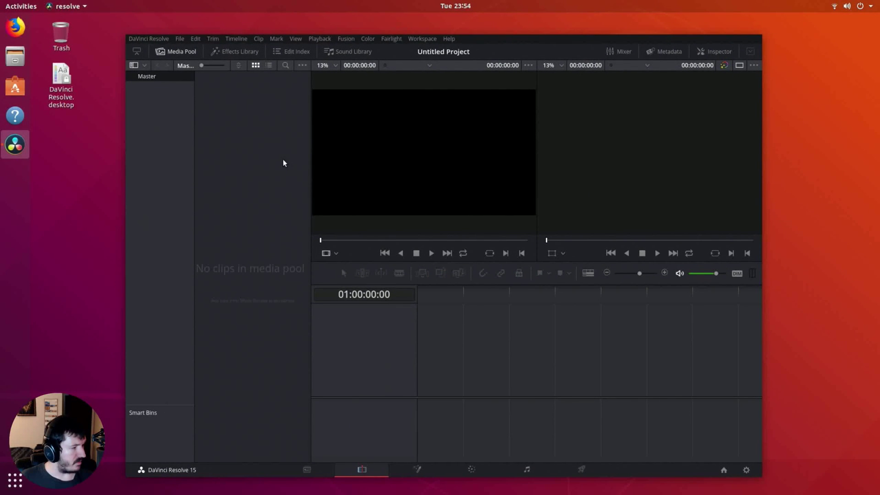
key("super+Up")
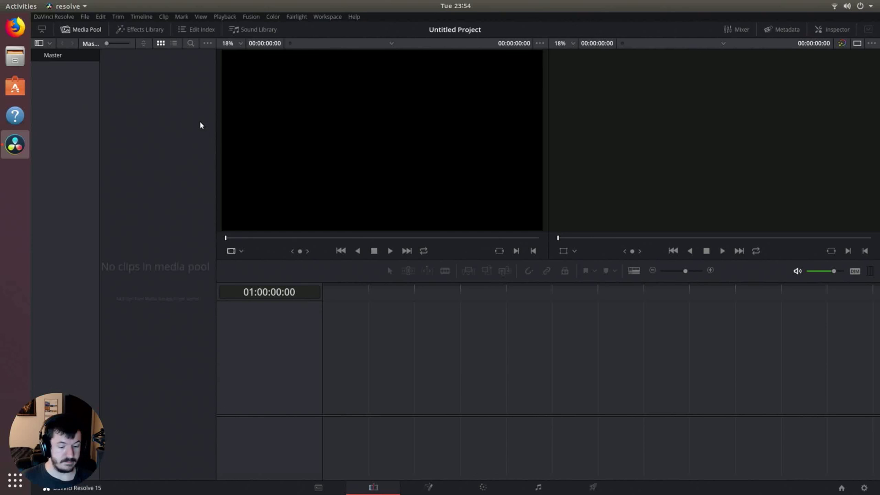
left_click(56, 18)
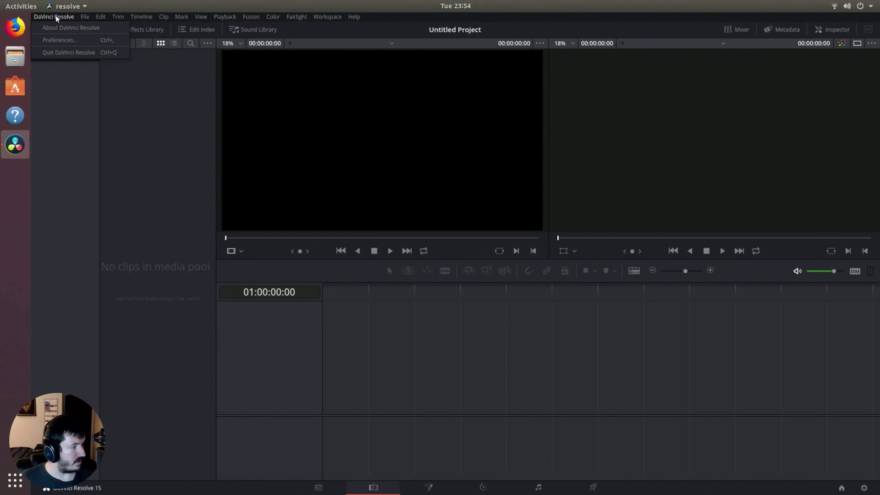
left_click(55, 16)
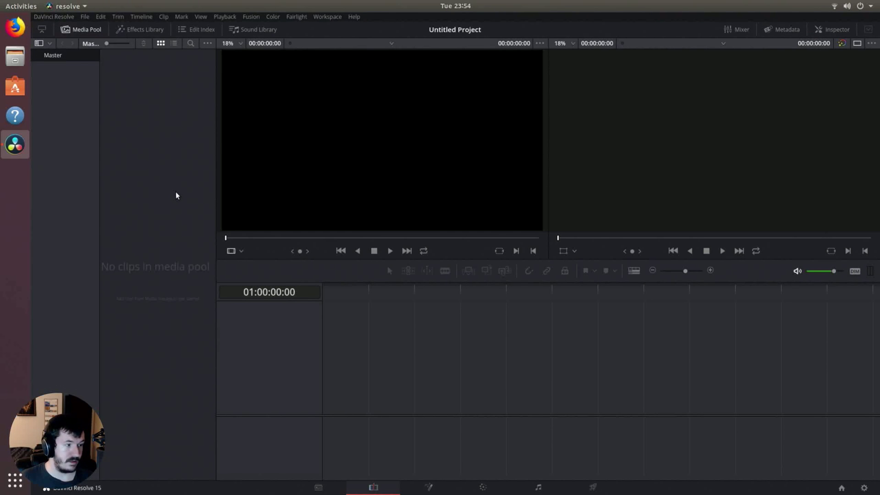